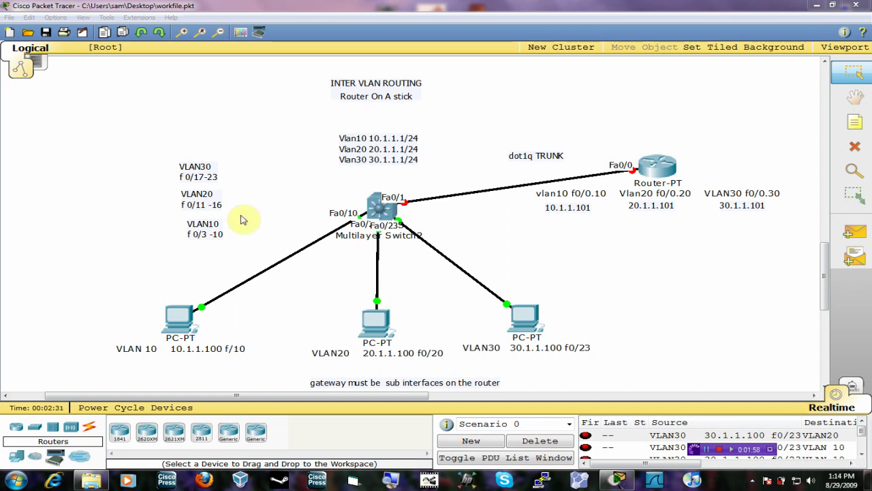
- Drag the VLAN10 f0/3-10 note up beside the VLAN30 note on the topology
click(210, 234)
scroll(235, 231, up, 1)
drag(235, 231, 228, 247)
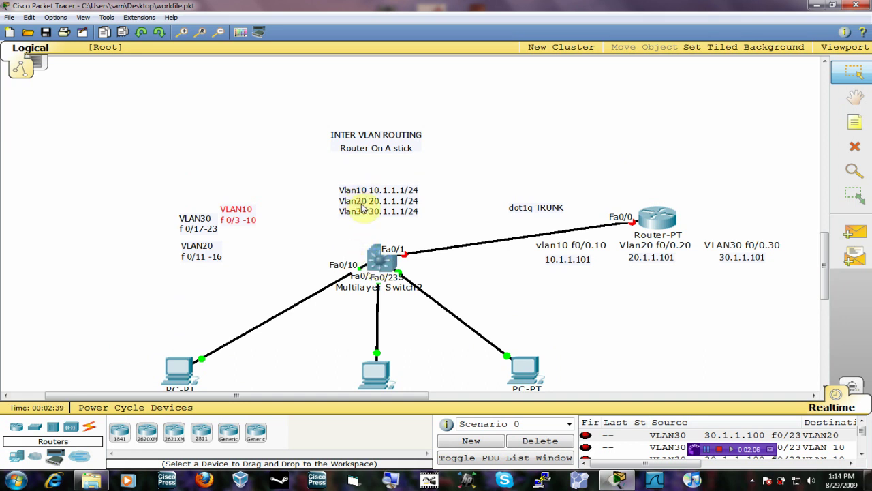
click(382, 265)
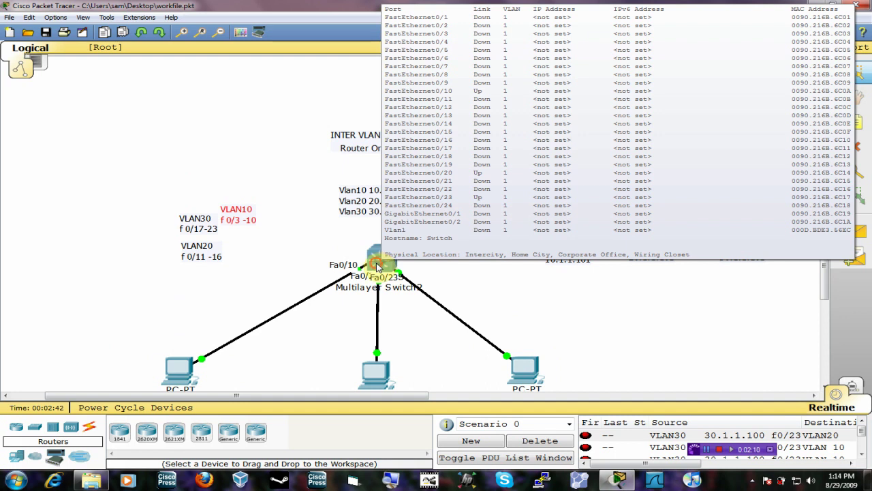
- Open Multilayer Switch2's CLI, dismissing the Customize Images dialog and moving the window right
click(378, 265)
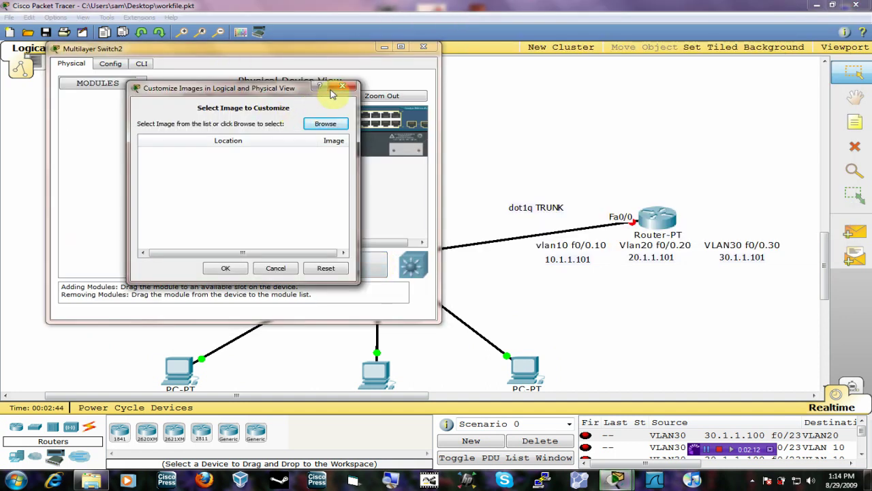
click(343, 87)
drag(304, 49, 637, 61)
click(500, 64)
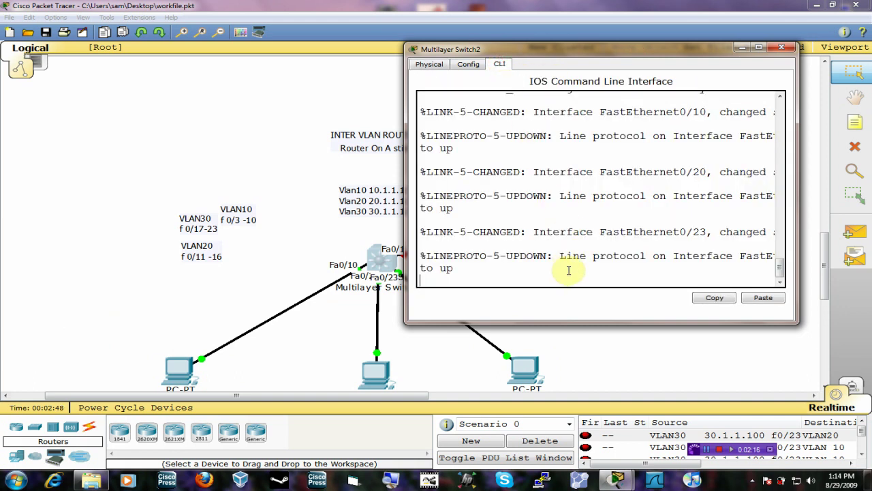
- Enter privileged and global configuration mode with enable and conf t
key(Return)
text(enable)
key(Return)
text(conf)
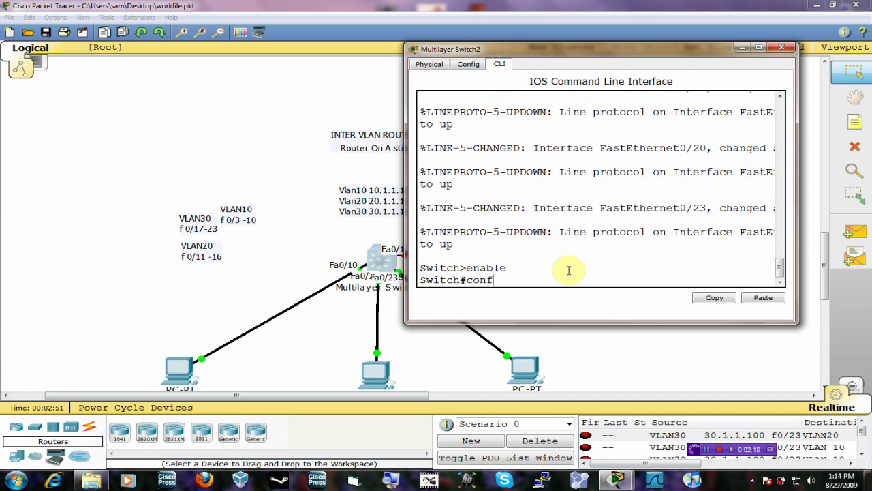
text( t)
key(Return)
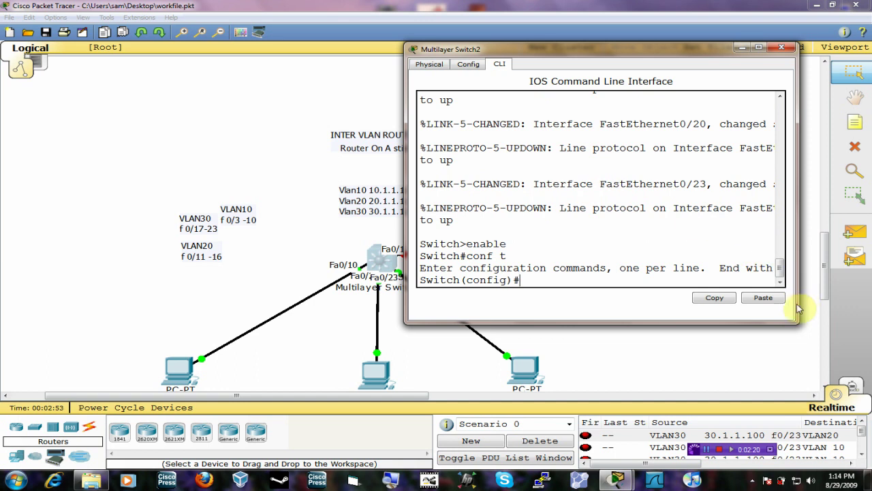
drag(798, 300, 853, 295)
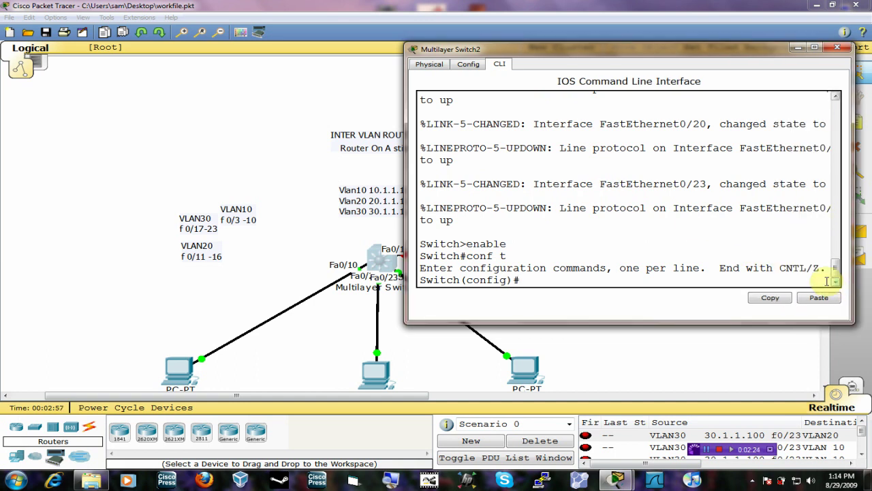
text(nt)
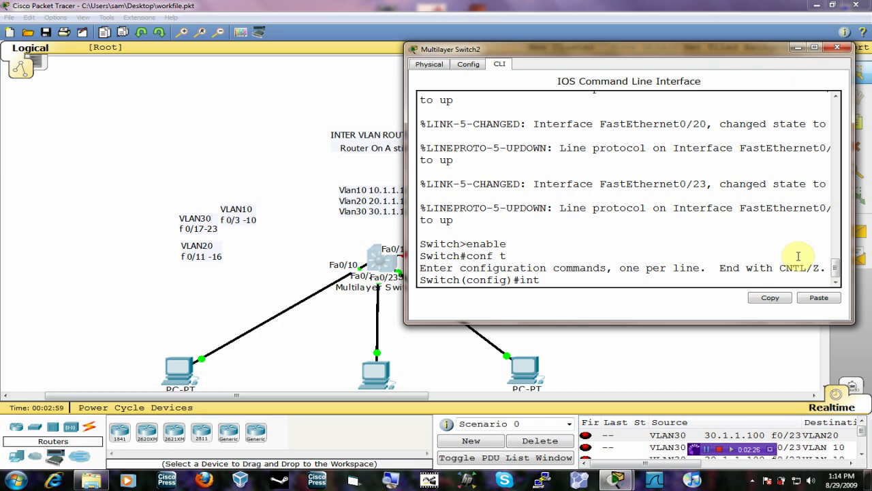
text( Vlan)
- Create VLAN 10 named VLAN10
key(BackSpace)
key(BackSpace)
key(BackSpace)
key(BackSpace)
key(BackSpace)
key(BackSpace)
text(vlan 10)
key(Return)
text(name )
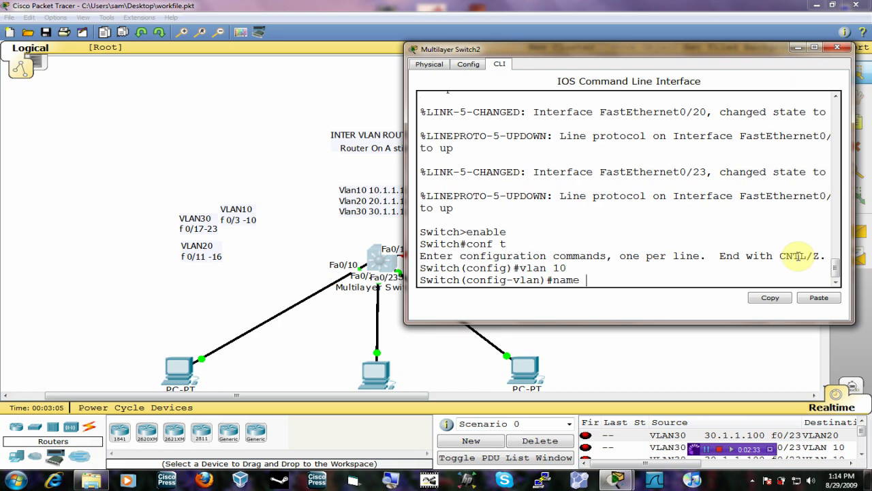
text(VLAN@010)
key(Return)
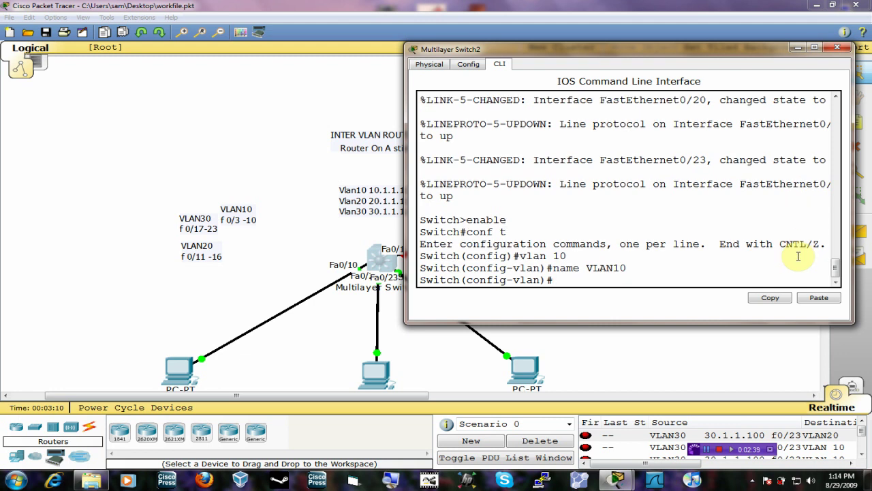
- Create VLAN 20 named VLAN20
text(vln)
text( 29)
text(0)
key(Return)
text(name V)
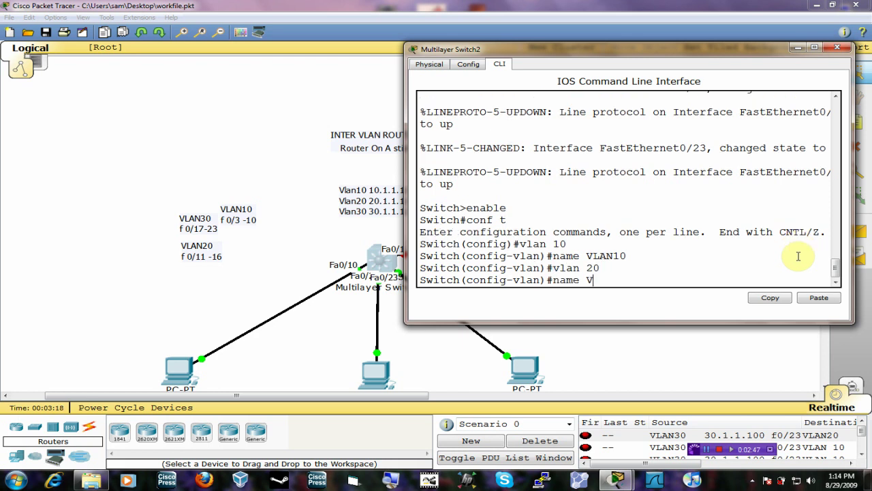
text(LAN20)
key(Return)
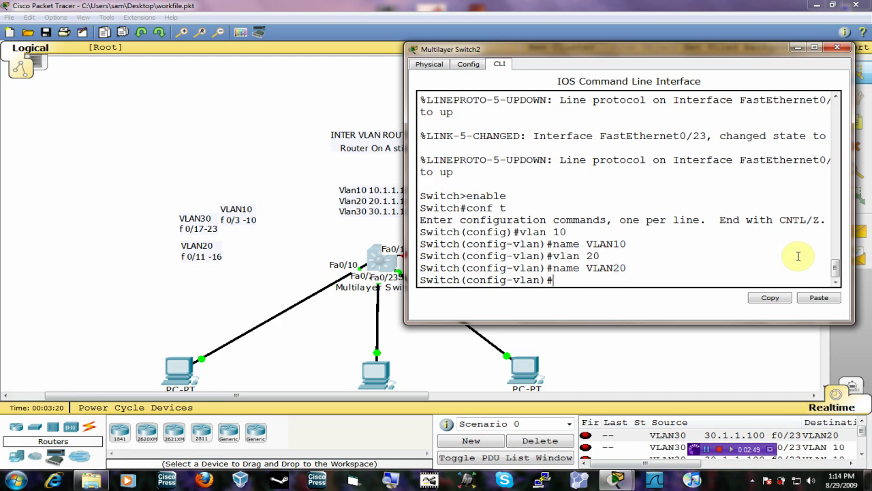
- Create VLAN 30 after retrying the mistyped vlan 30 commands
text(name)
key(BackSpace)
key(BackSpace)
key(BackSpace)
text(clan 30)
key(Return)
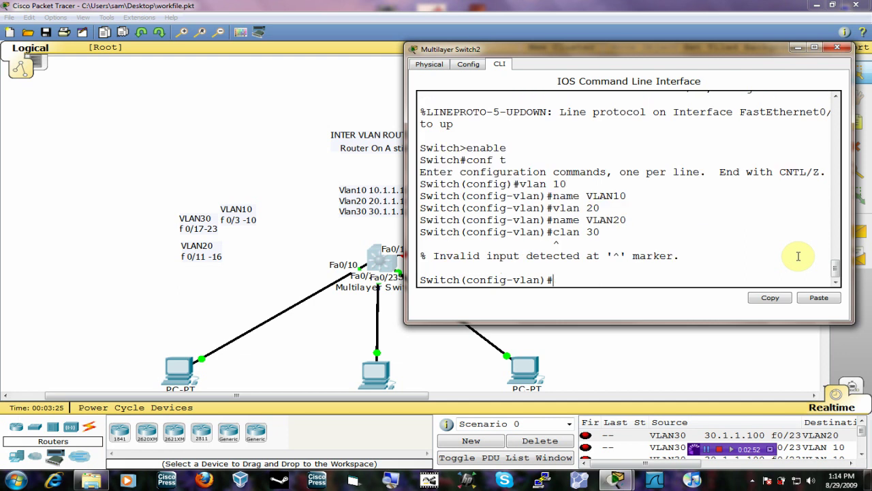
text(clan 30)
key(Return)
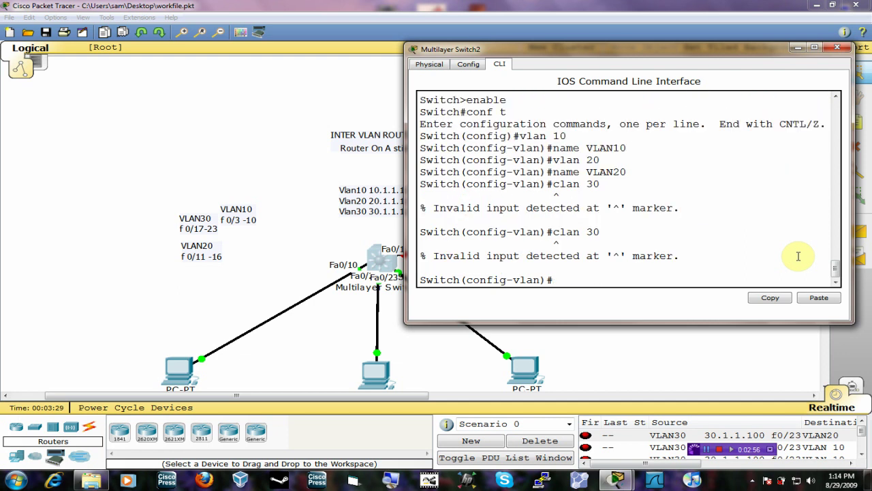
text(clvlan 30)
key(Return)
text(name VL)
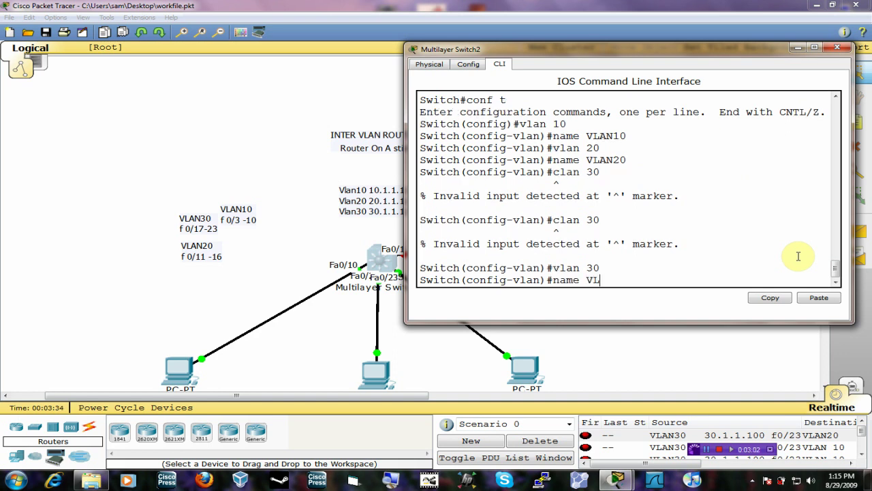
text(AN#))
key(Return)
- Correct VLAN 30's name to VLAN30 and exit configuration mode with Ctrl+Z
key(Up)
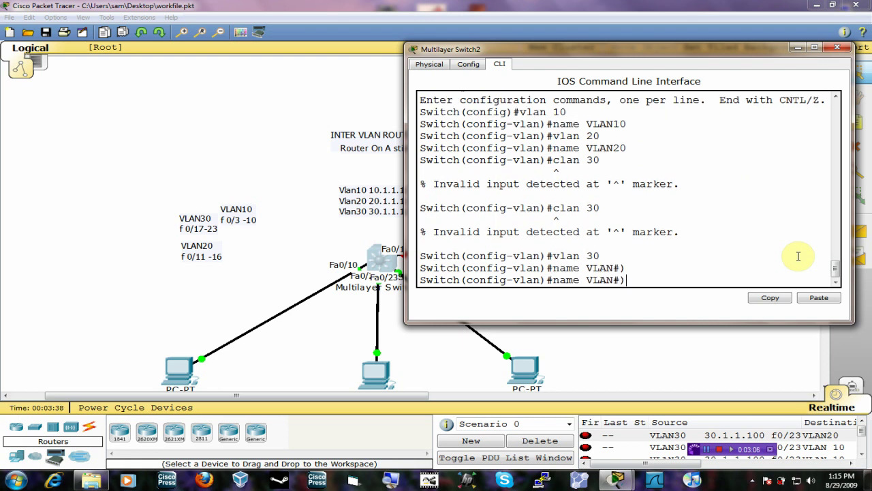
key(BackSpace)
key(BackSpace)
text(30)
key(Return)
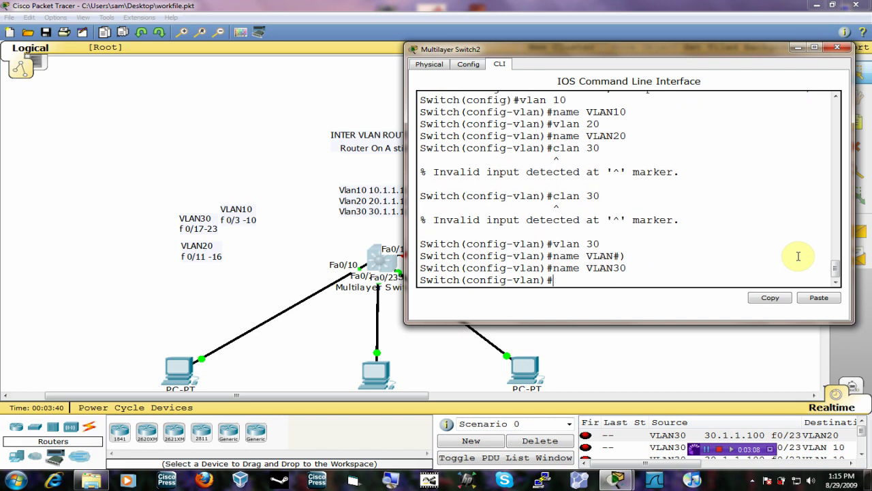
key(ctrl+z)
text(sho)
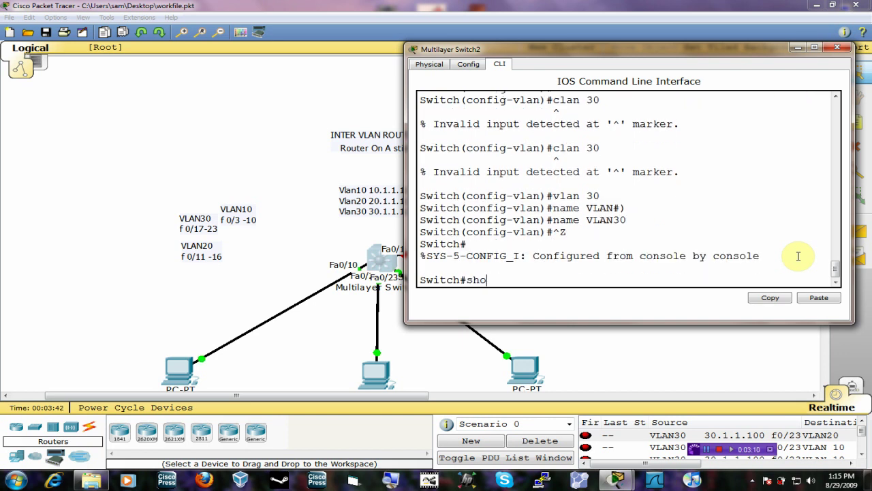
key(BackSpace)
key(BackSpace)
- Run show vlan and highlight VLANs 10, 20, 30 and the ports still in VLAN 1
text(how vlan)
key(Return)
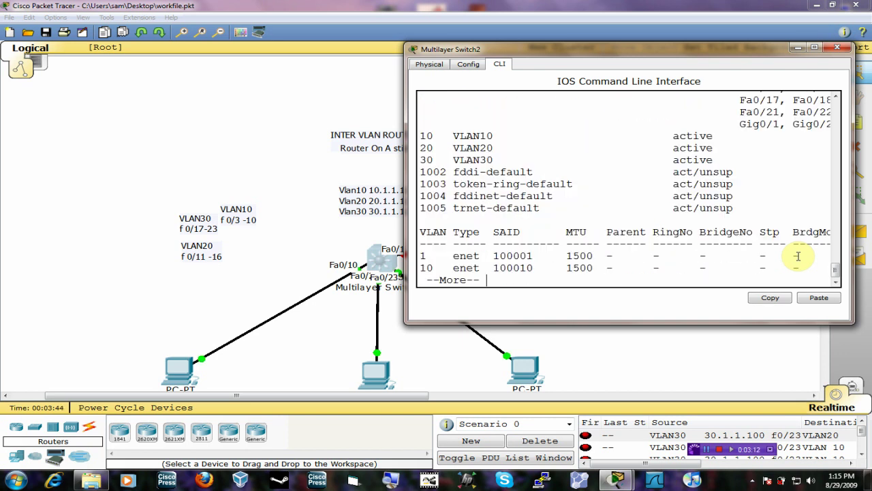
scroll(529, 163, up, 2)
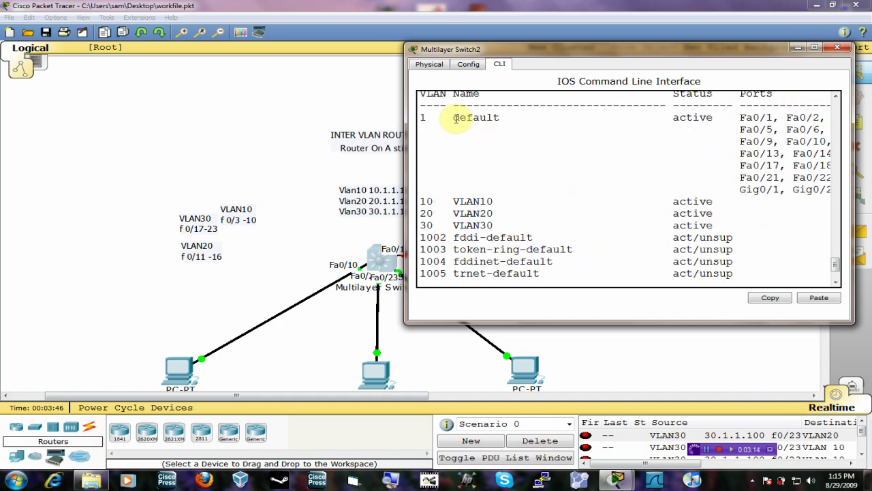
double_click(424, 118)
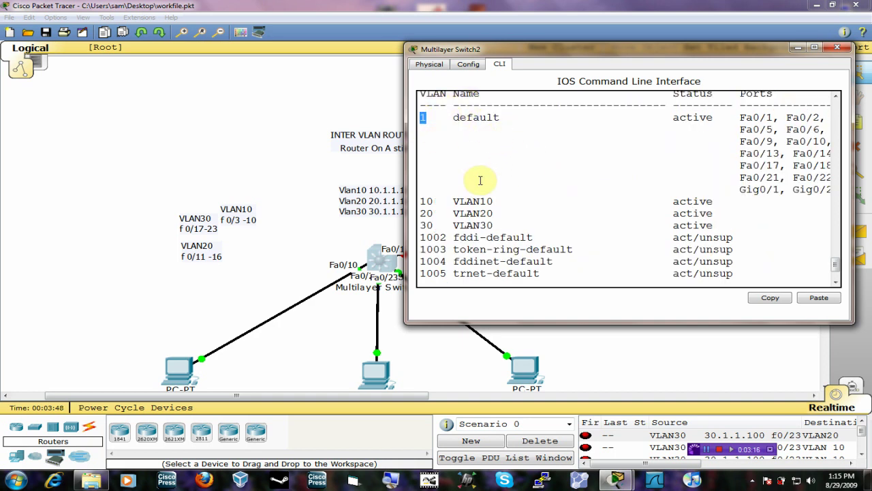
mouse_move(425, 200)
mouse_down()
mouse_move(495, 226)
mouse_move(454, 200)
mouse_move(426, 201)
mouse_up()
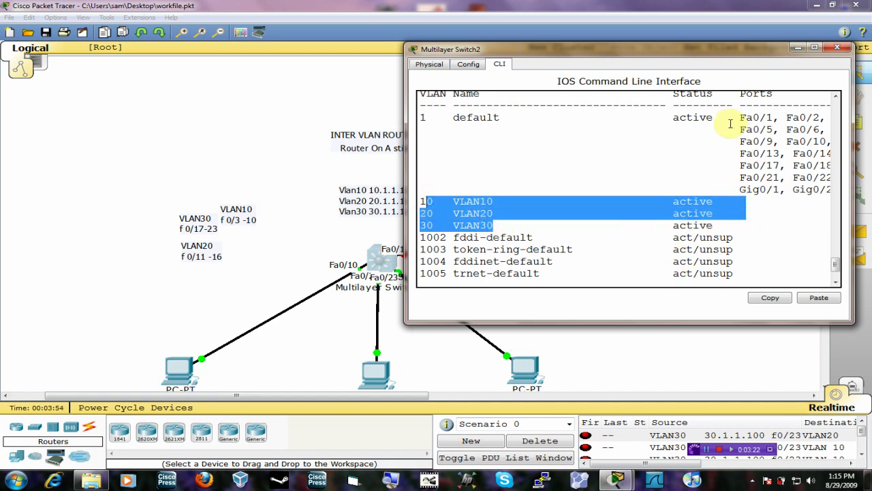
double_click(597, 50)
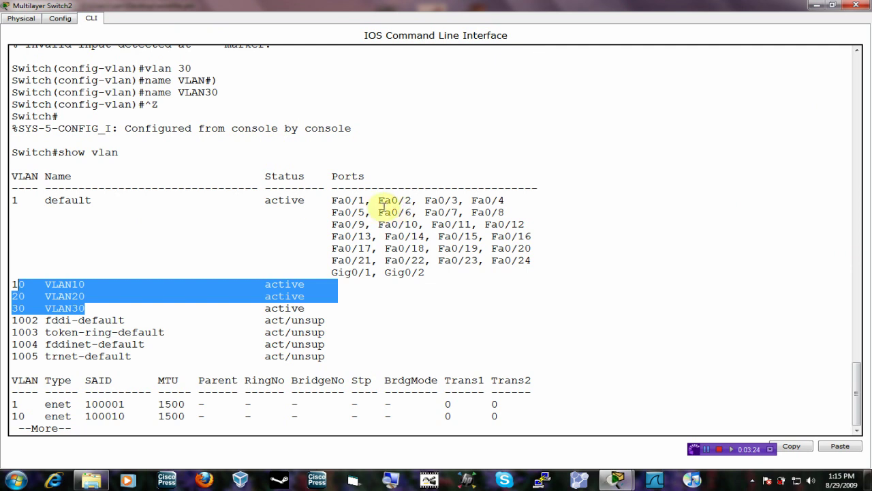
drag(333, 201, 411, 248)
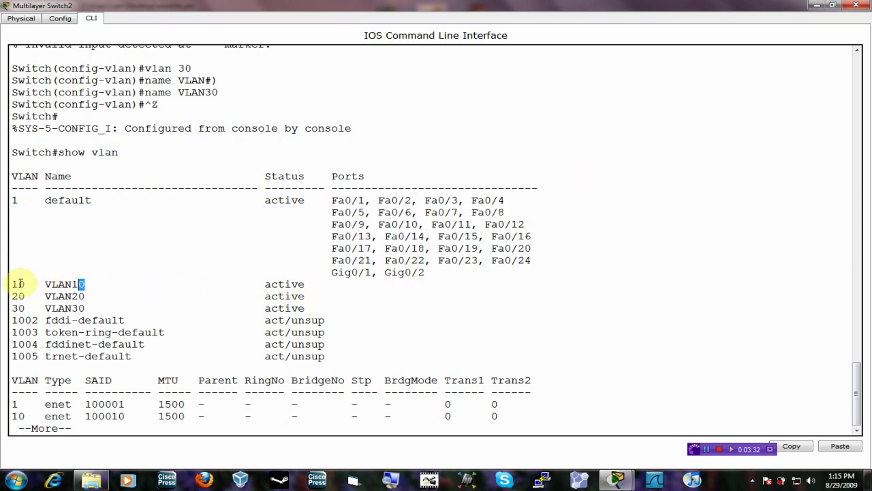
mouse_move(16, 285)
mouse_down()
mouse_move(87, 284)
mouse_move(11, 296)
mouse_up()
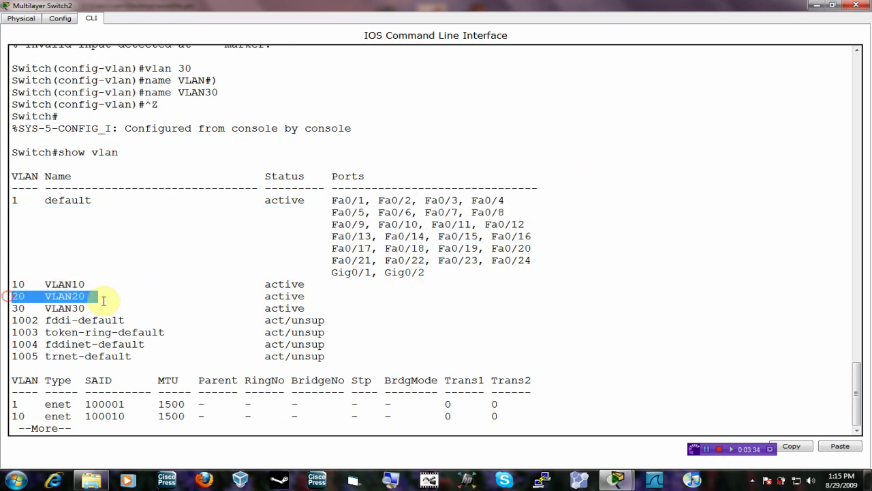
drag(91, 296, 24, 308)
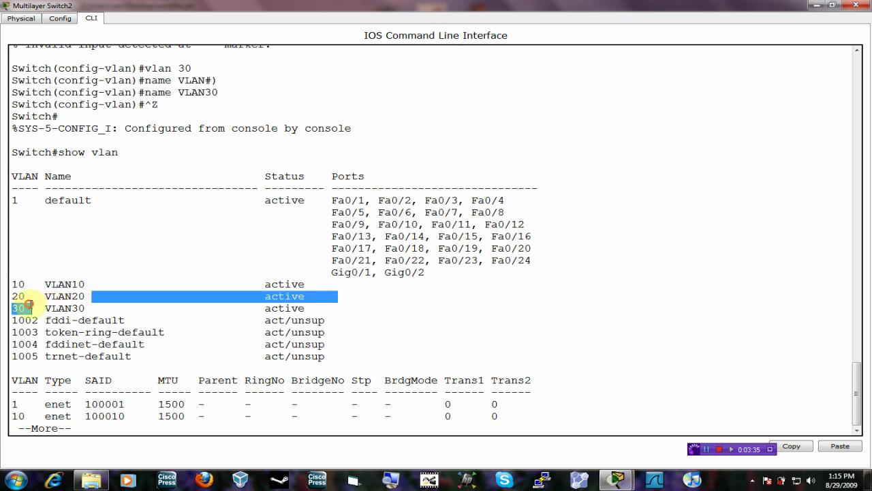
- Return to the topology, then reopen Multilayer Switch2's CLI maximized
click(812, 6)
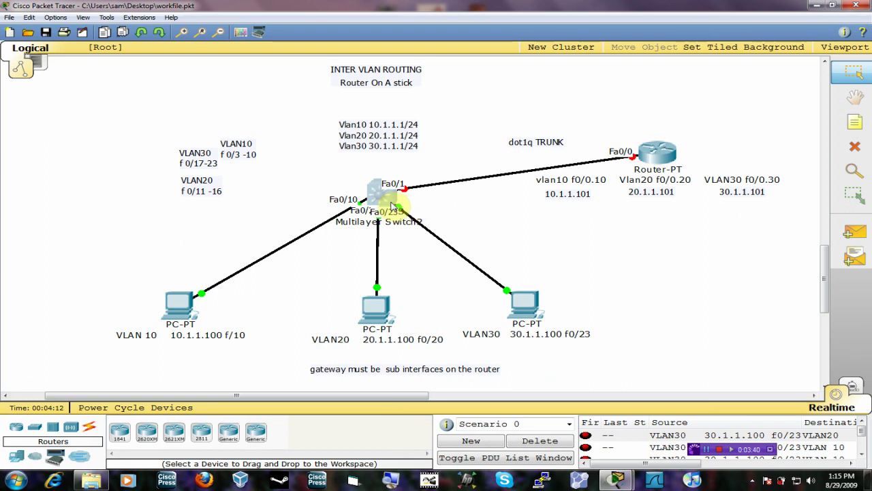
click(391, 203)
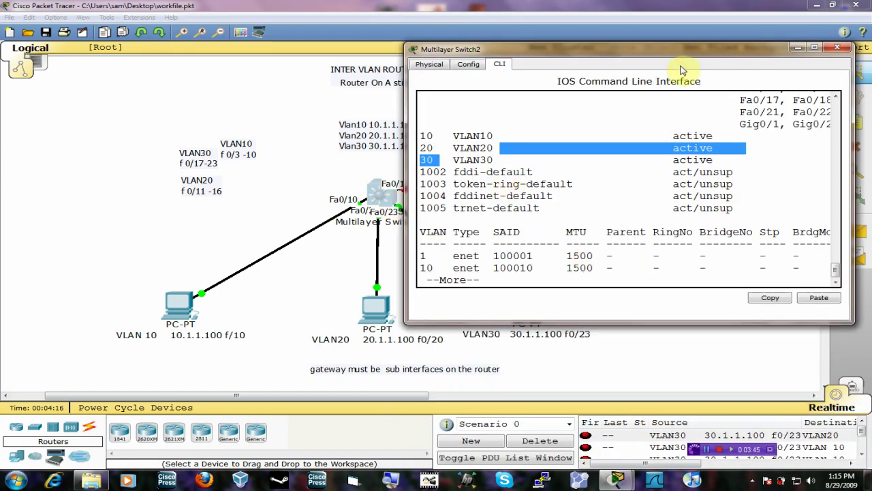
drag(545, 50, 574, 47)
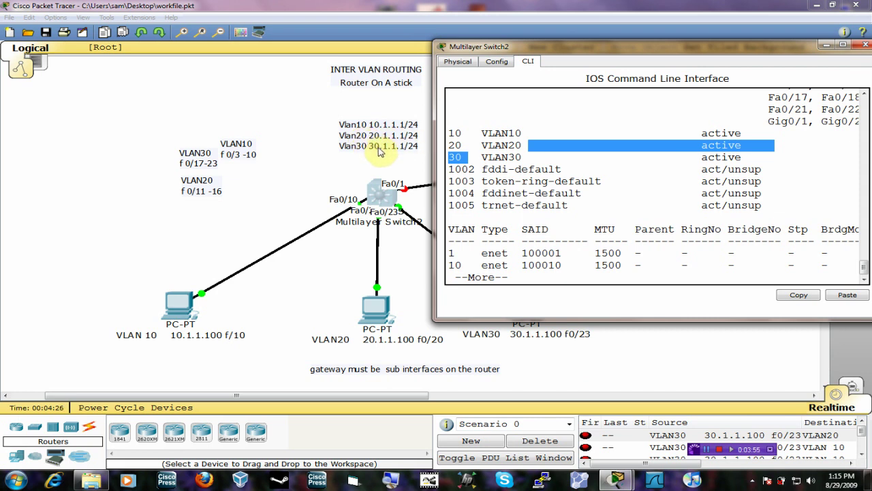
click(554, 49)
double_click(553, 48)
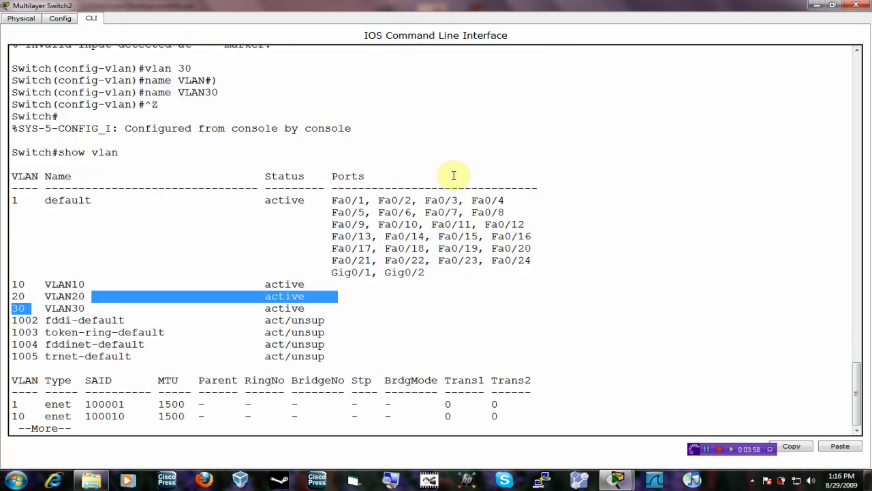
- Enter configuration mode with enable and conf t and open interface Vlan 10
click(398, 342)
key(space)
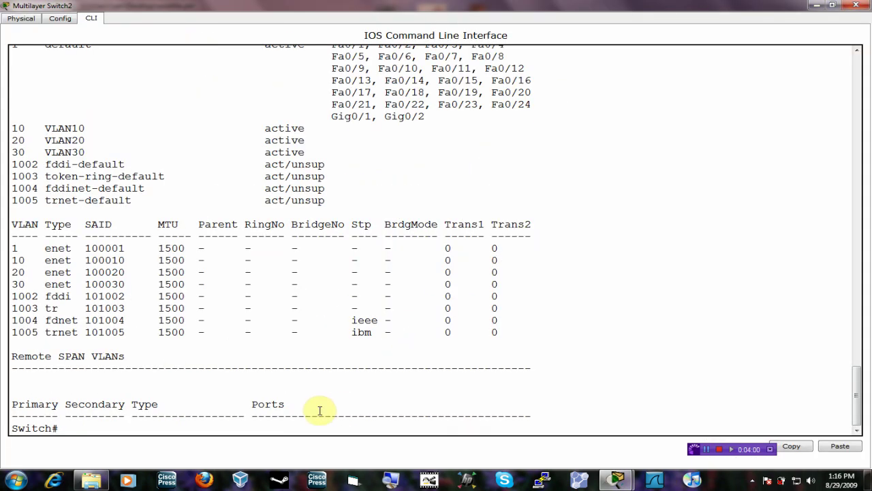
text(enable)
key(Return)
text(conf t)
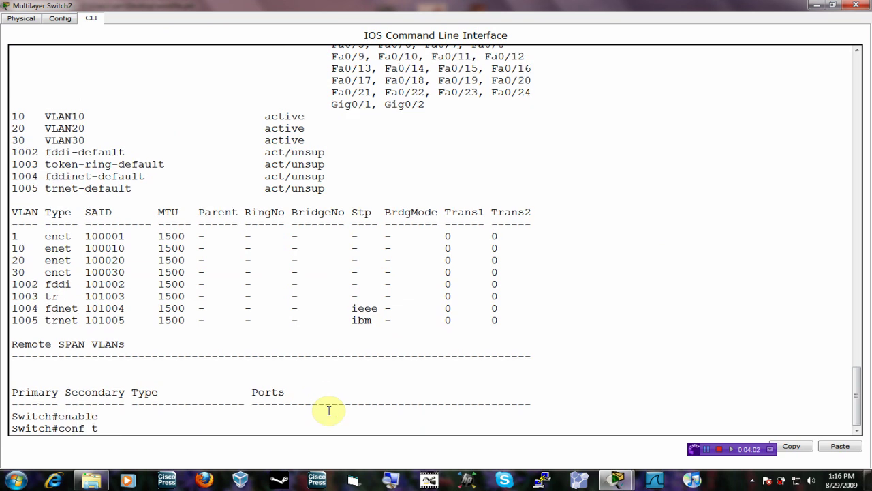
key(Return)
text(int)
key(Tab)
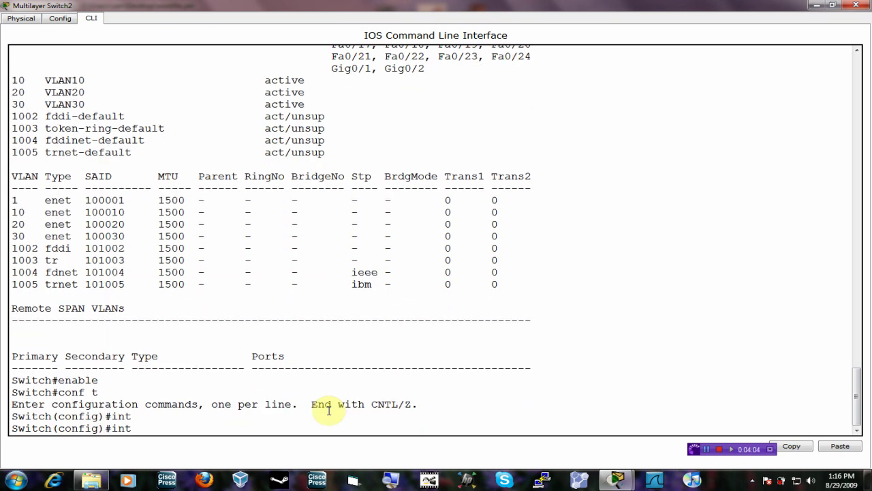
text(vl)
key(Tab)
text(10)
key(Return)
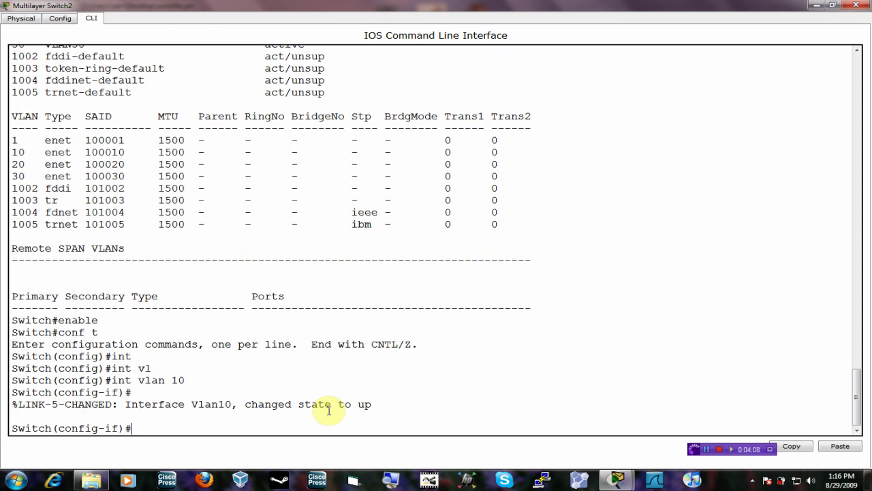
- Assign 10.1.1.1 255.255.255.0 to interface Vlan 10 and exit configuration mode
text(ip ad)
key(Tab)
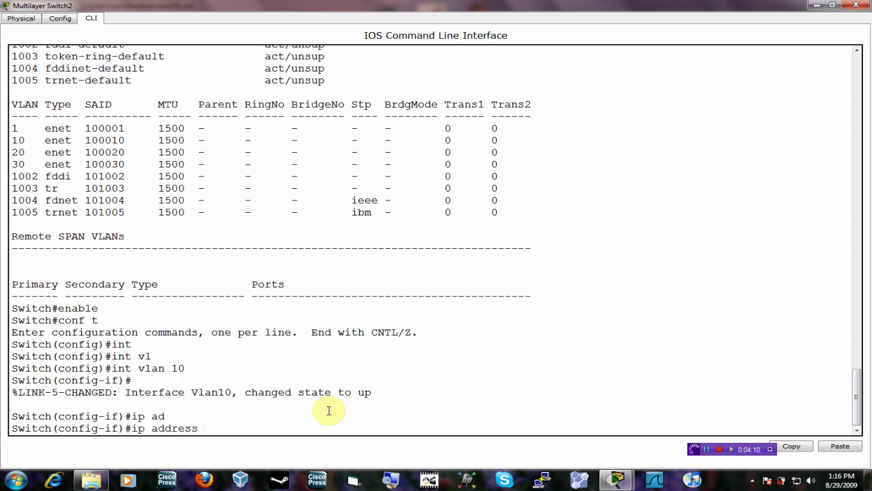
text(10.1.1.1 255.255.25)
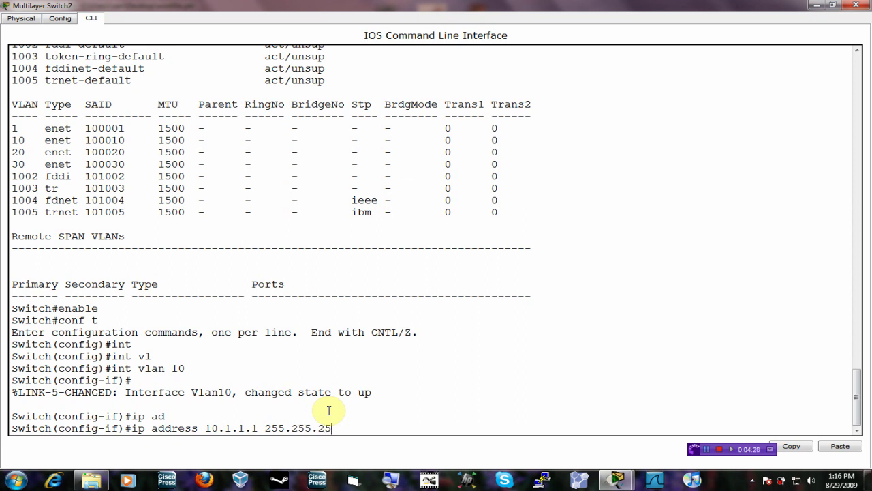
text(55.0)
key(BackSpace)
key(BackSpace)
text(.0)
key(Return)
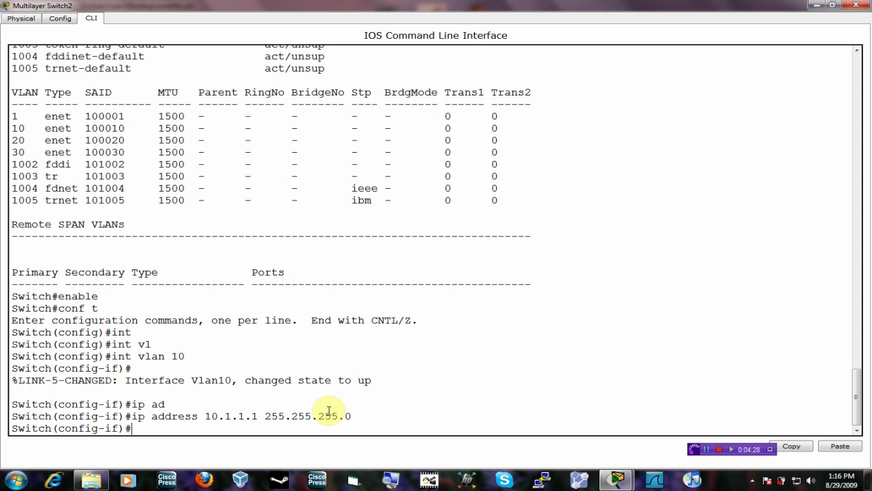
key(ctrl+z)
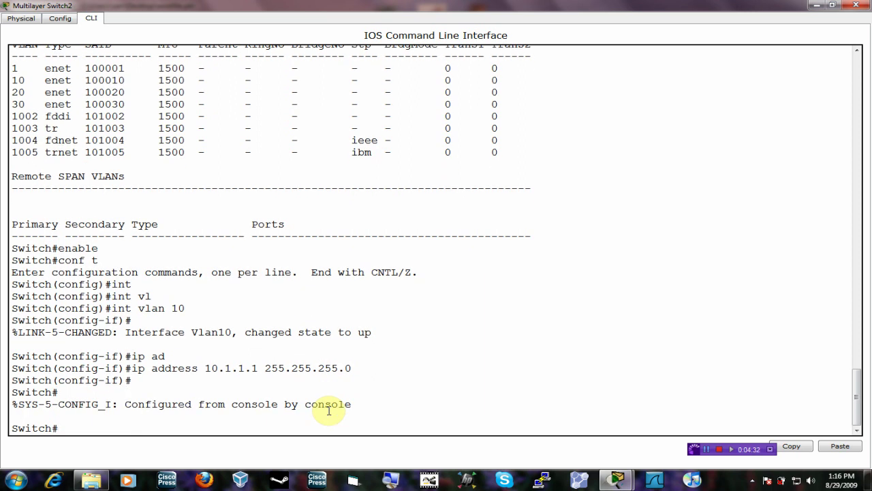
- Re-enter conf t and open interface Vlan 30
text(conf t)
key(Return)
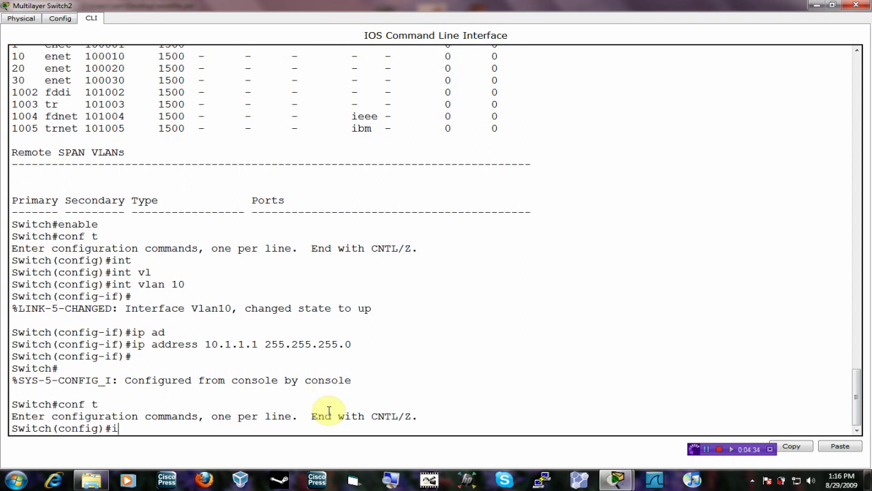
text(int V)
key(Tab)
text(la)
key(Tab)
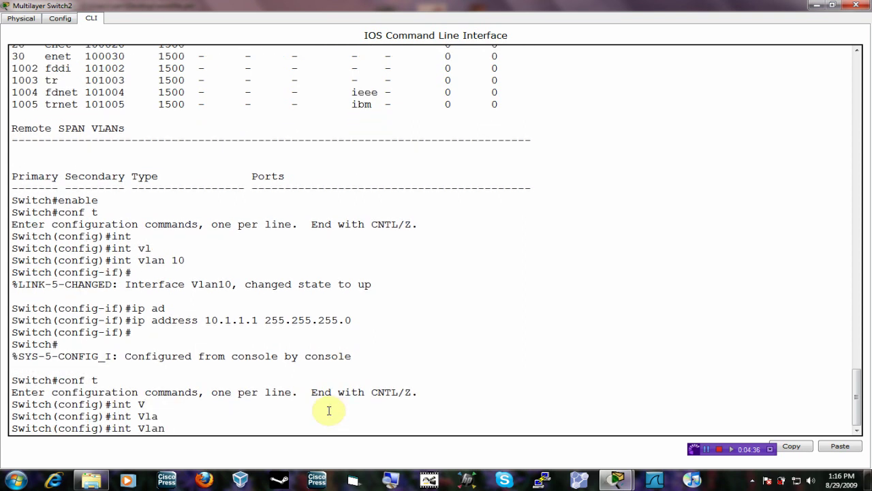
text(30)
key(Return)
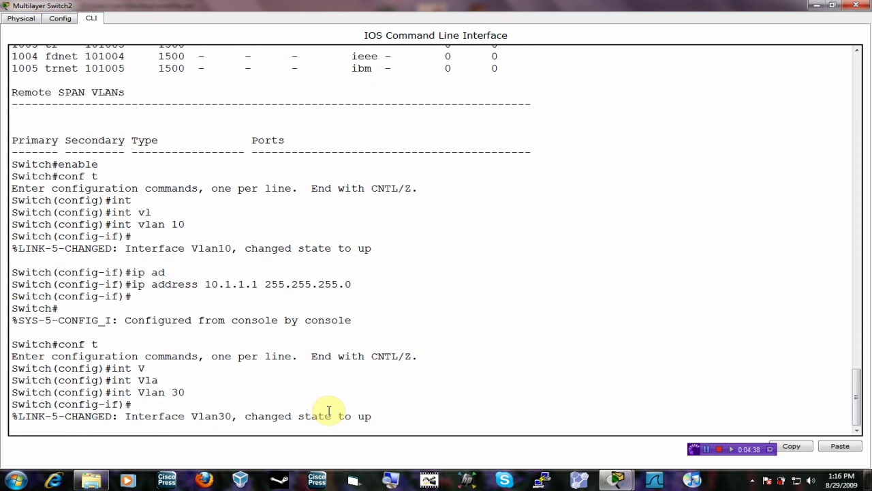
- Assign 30.1.1.1 255.255.255.0 to interface Vlan 30 and exit configuration mode
text(ip ad)
key(Tab)
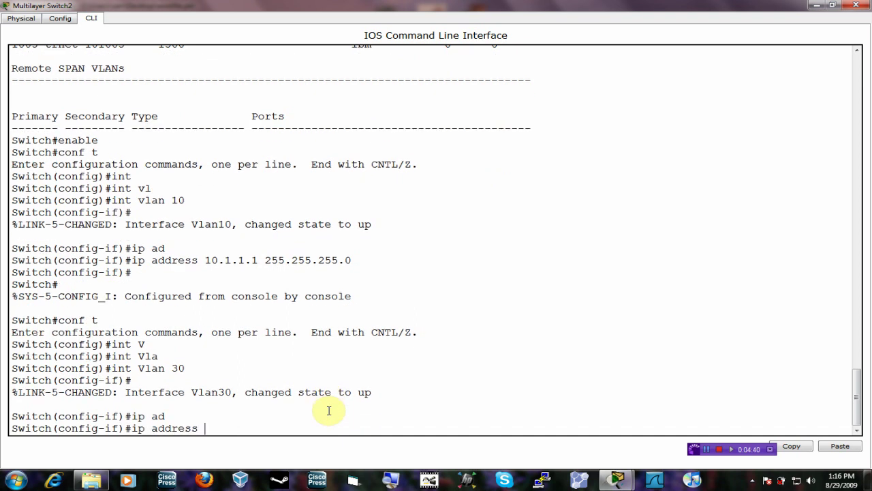
text(30.1.1.1 255.255.255.0)
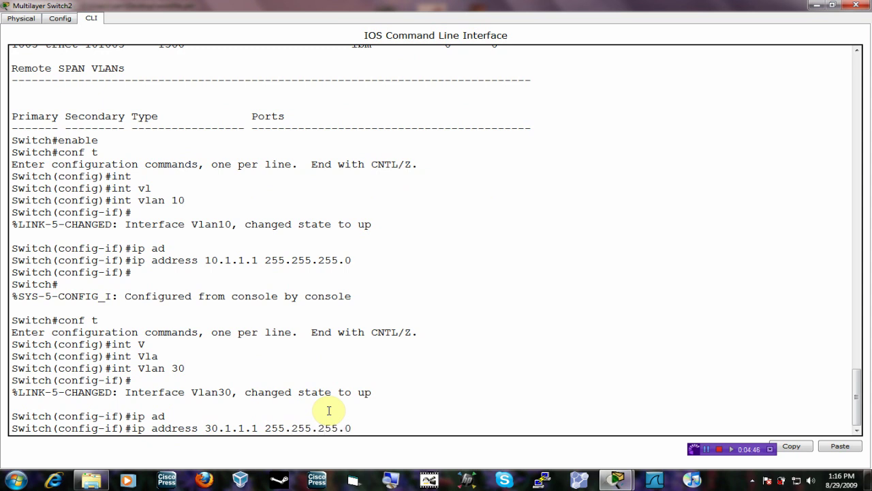
key(Return)
key(ctrl+z)
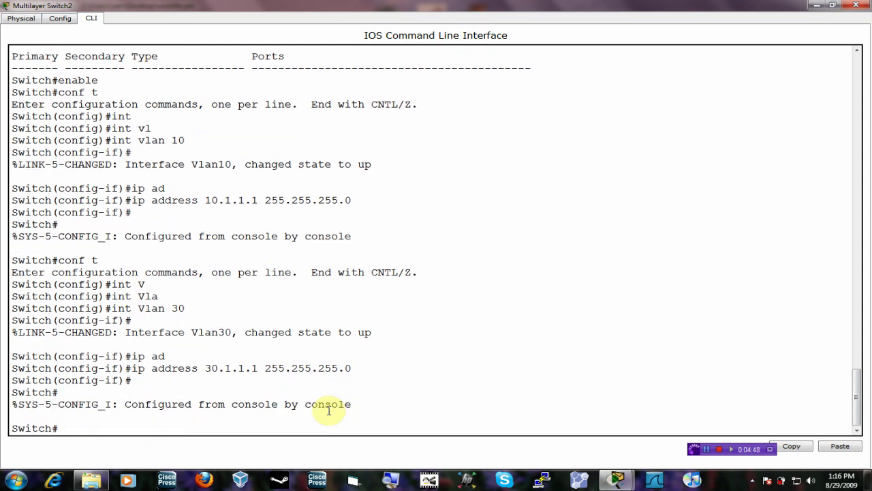
text(cond)
key(Return)
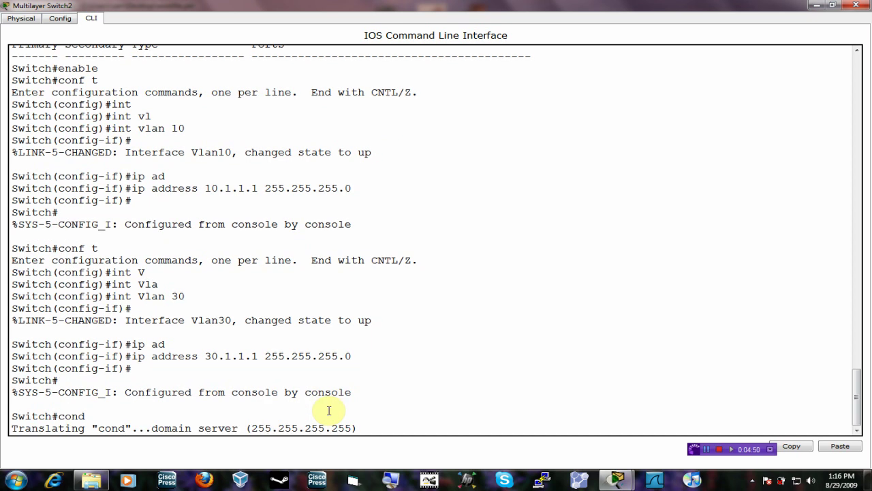
- Abort the stray name lookup, re-enter conf t and open interface Vlan 20
key(ctrl+shift+6)
text(in)
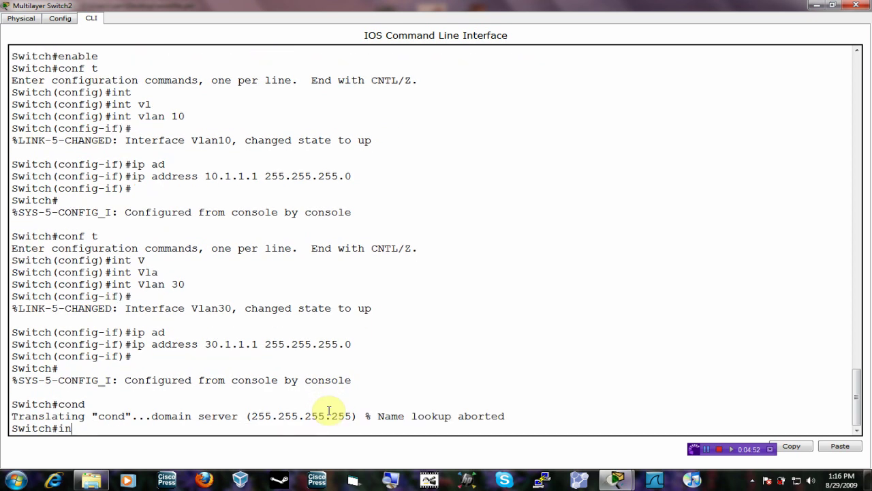
text(t vl)
key(Return)
key(Up)
key(BackSpace)
key(BackSpace)
key(BackSpace)
key(BackSpace)
key(BackSpace)
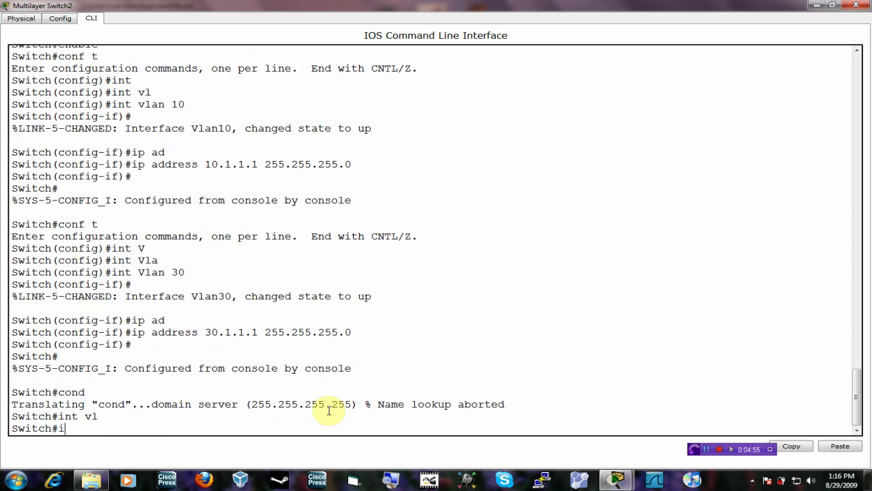
text(conf t)
key(Return)
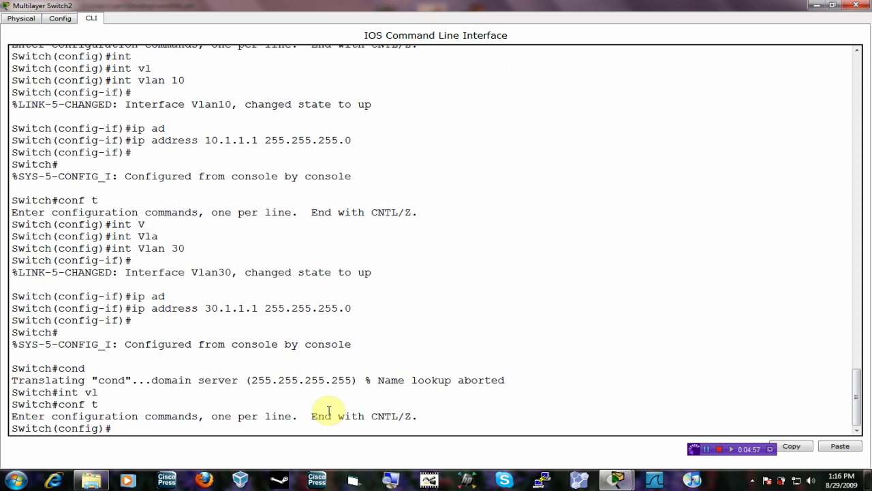
text(int vl)
key(Tab)
text(20)
key(Return)
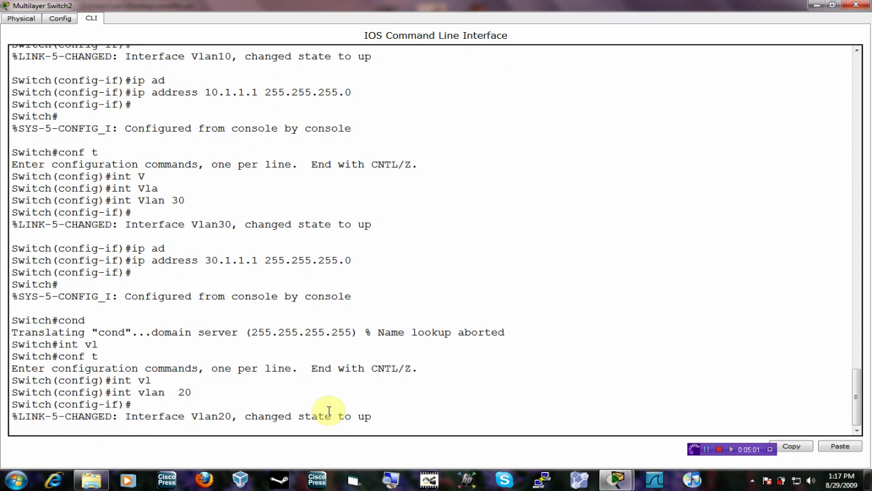
- Assign 20.1.1.1 255.255.255.0 to interface Vlan 20 and exit configuration mode
key(Return)
text(ip adr)
key(Tab)
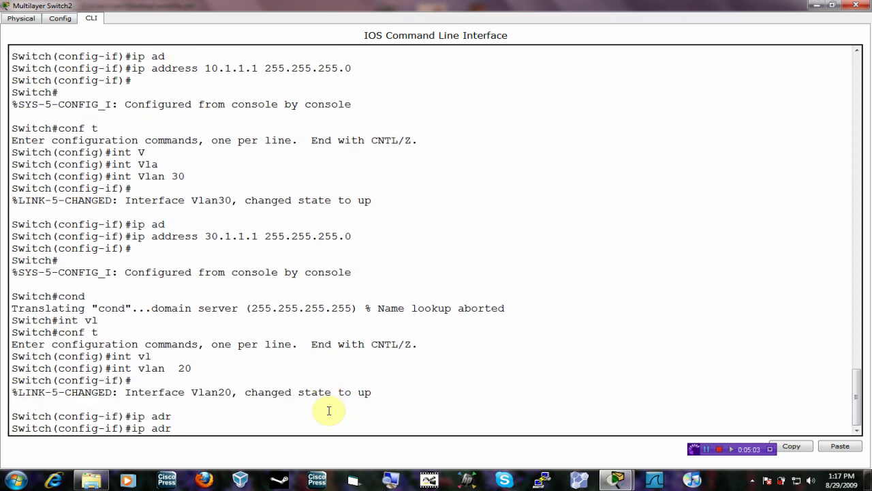
key(BackSpace)
text(d)
key(Tab)
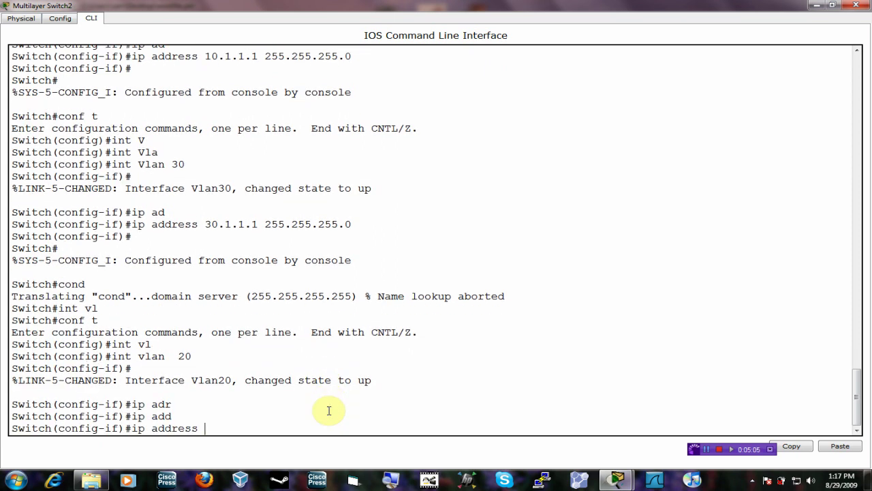
text(20.1.1.1 255.255.255.0)
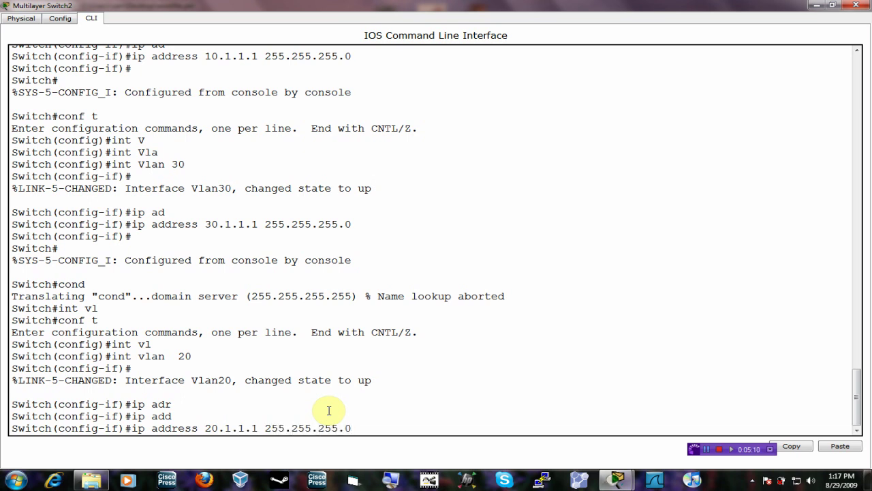
key(Return)
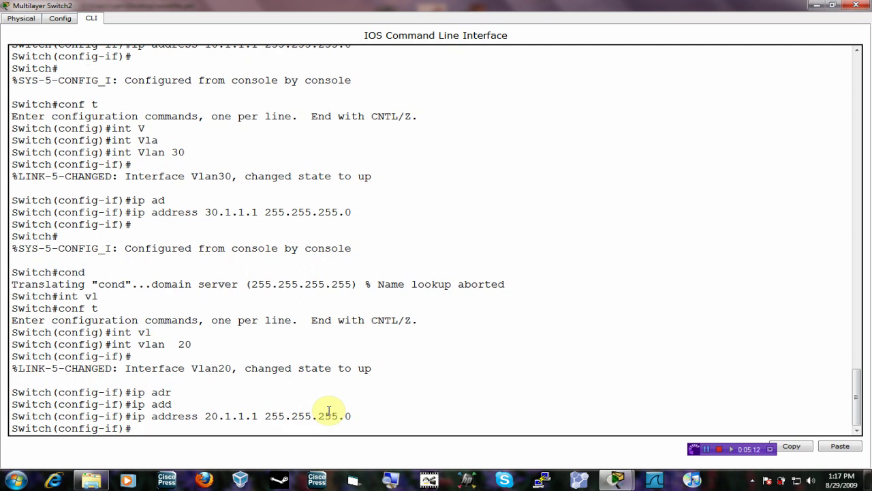
key(ctrl+z)
key(Return)
- Run show ip interface brief and highlight the Vlan10, Vlan20 and Vlan30 address rows
text(s)
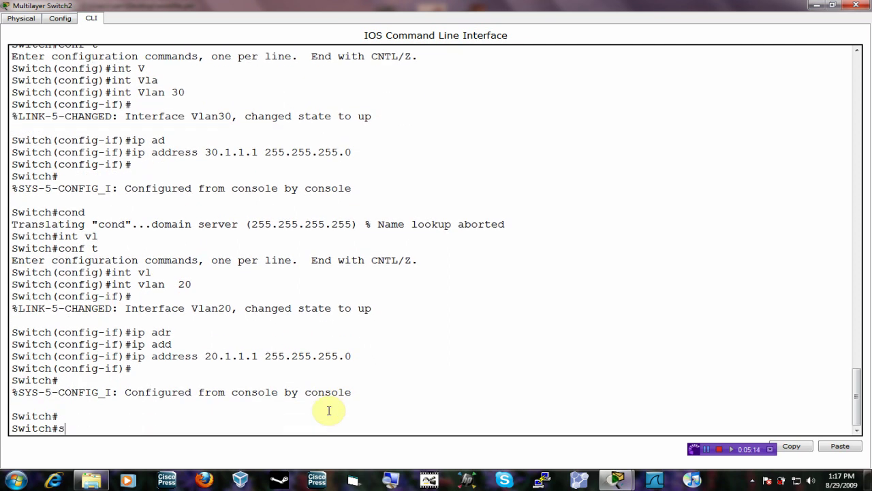
text(ho ip int br)
key(Tab)
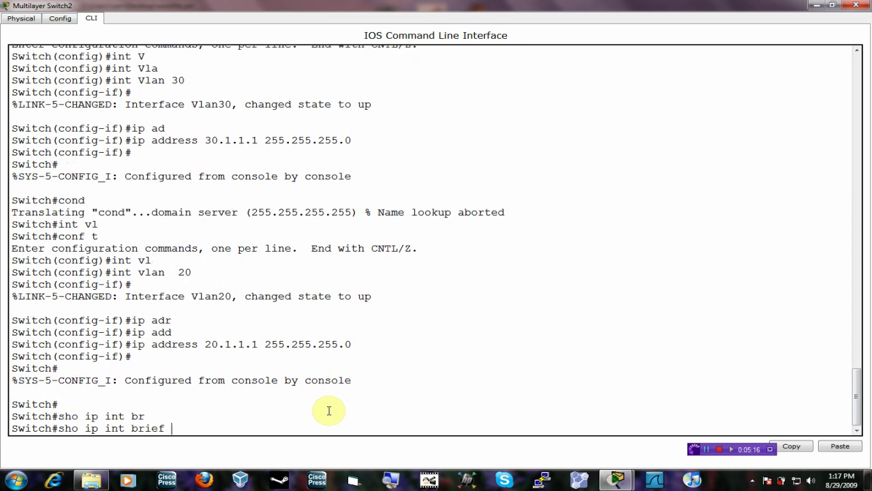
key(Return)
key(space)
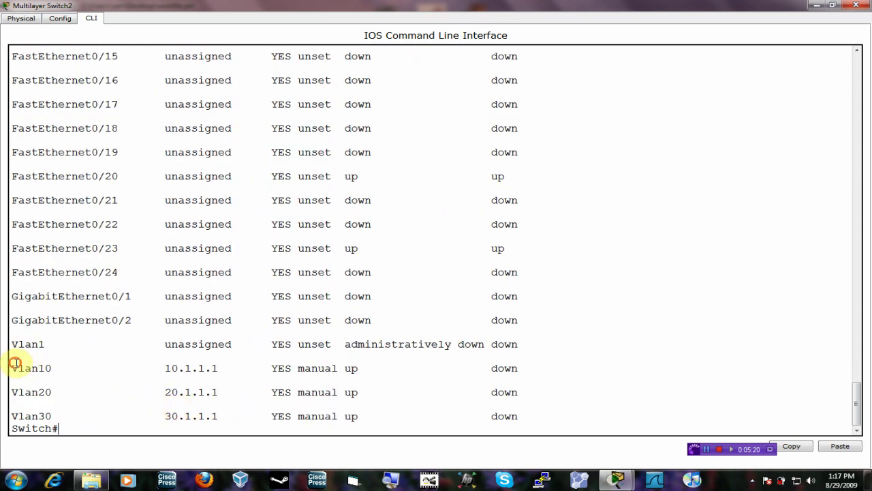
drag(13, 362, 238, 363)
drag(18, 392, 207, 391)
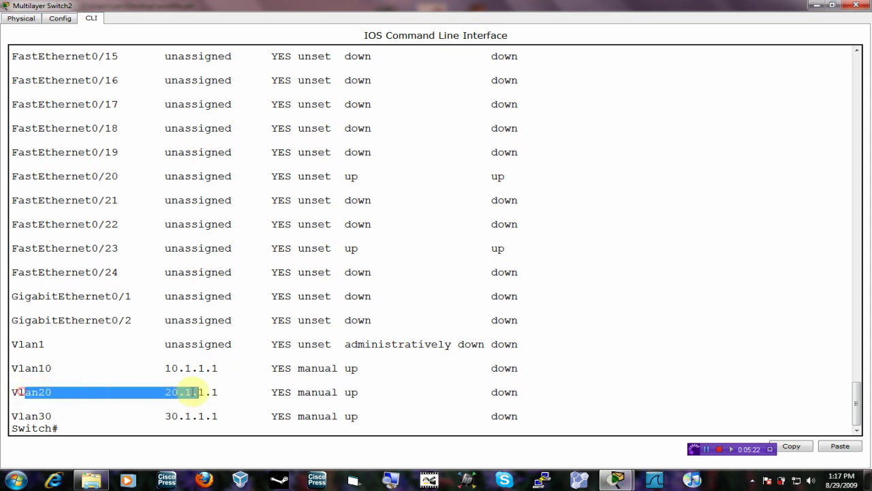
drag(29, 415, 191, 415)
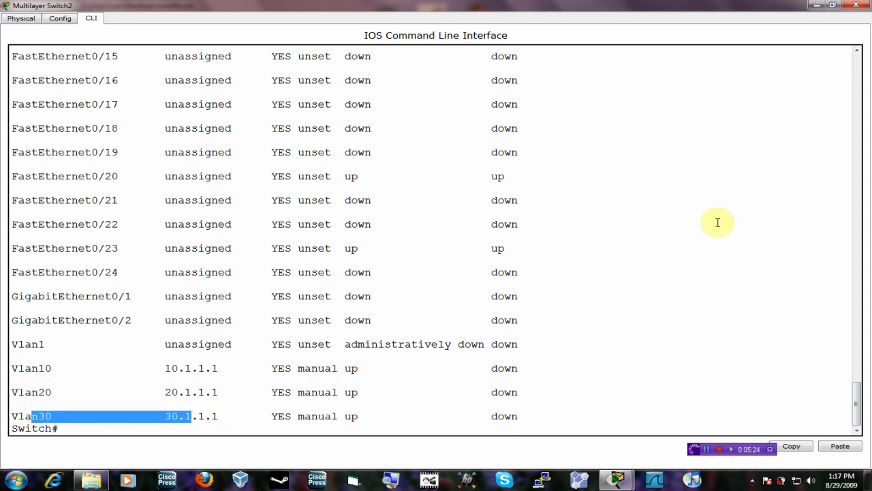
- Close and reopen the switch console at a fresh privileged prompt, maximized to full screen
click(856, 5)
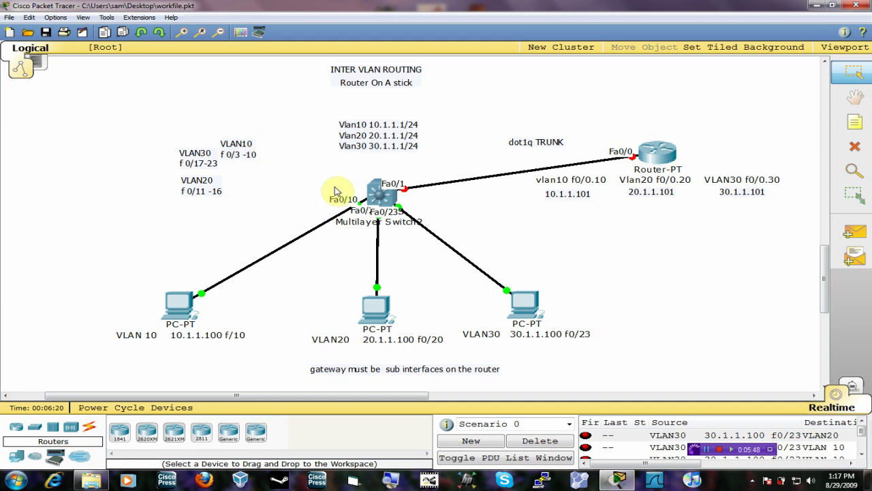
click(369, 191)
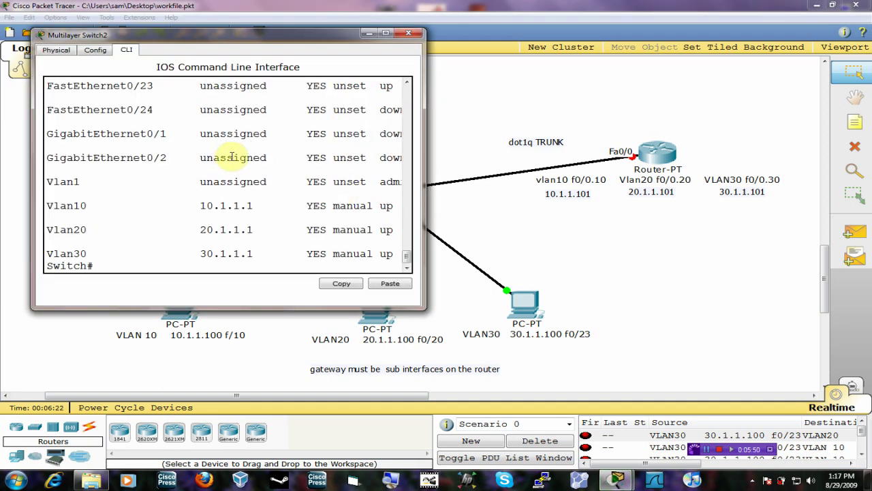
key(ctrl+z)
key(Return)
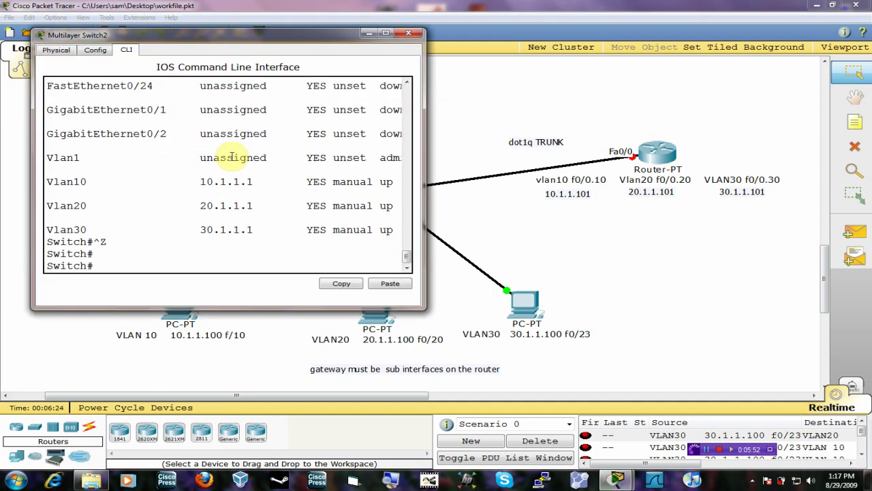
double_click(269, 36)
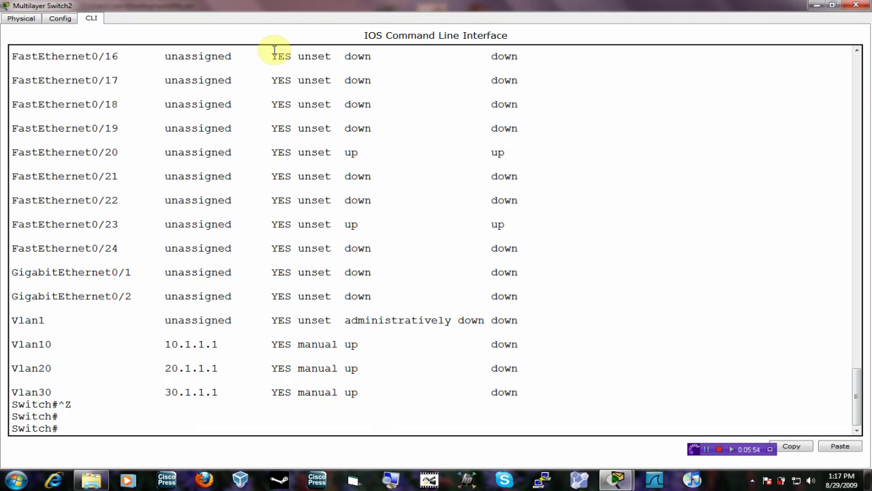
- Review sho vlan output, noting VLAN10 and ports Fa0/3–Fa0/10 still in VLAN 1, then run enable
text(sho vlan)
key(Return)
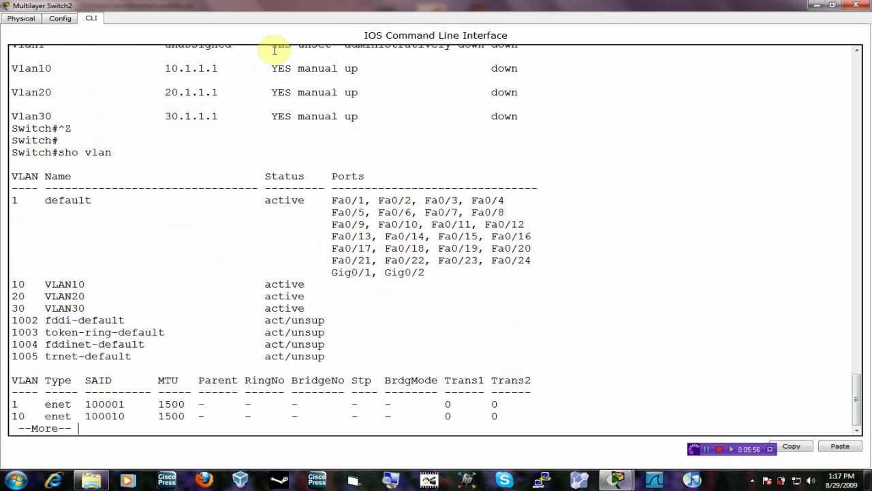
drag(45, 284, 184, 286)
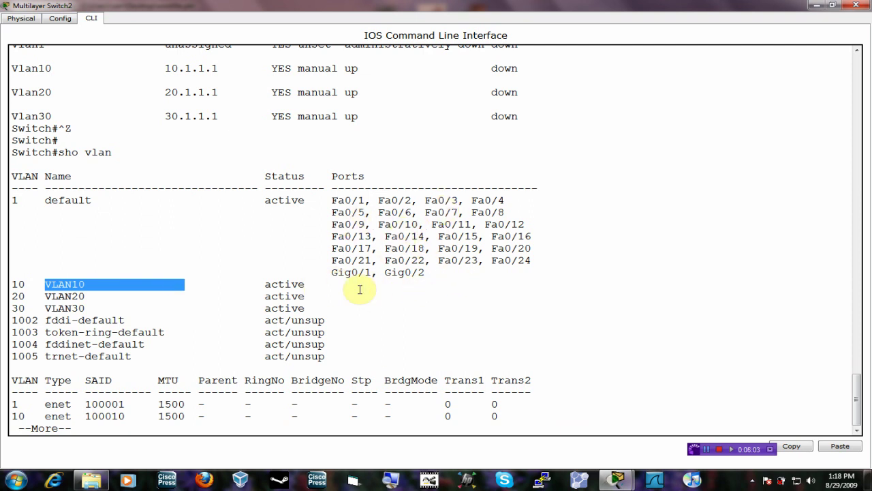
click(334, 287)
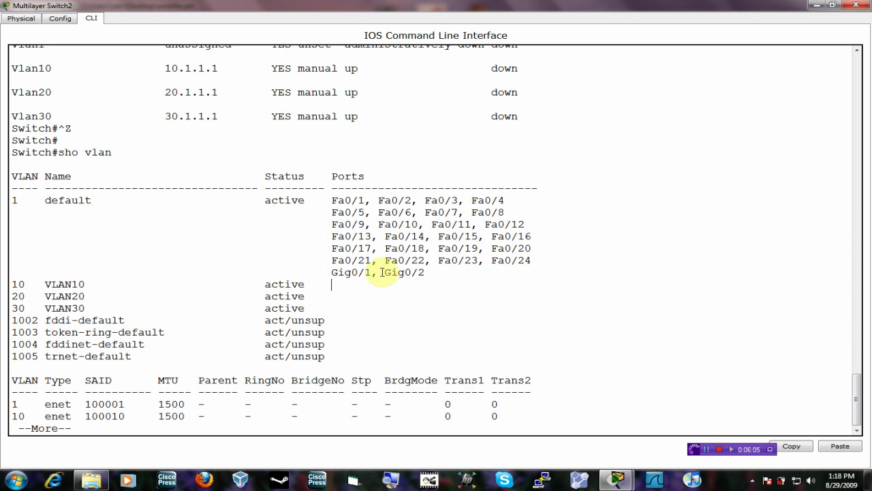
drag(424, 200, 420, 225)
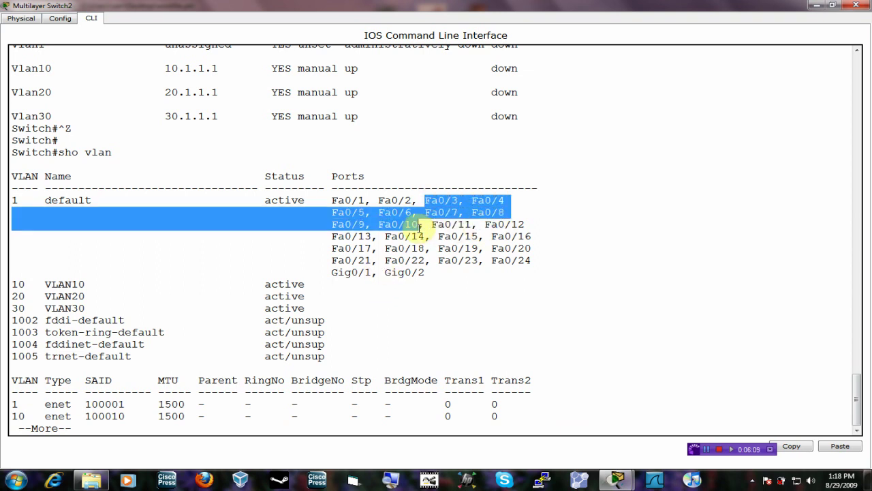
click(311, 415)
key(space)
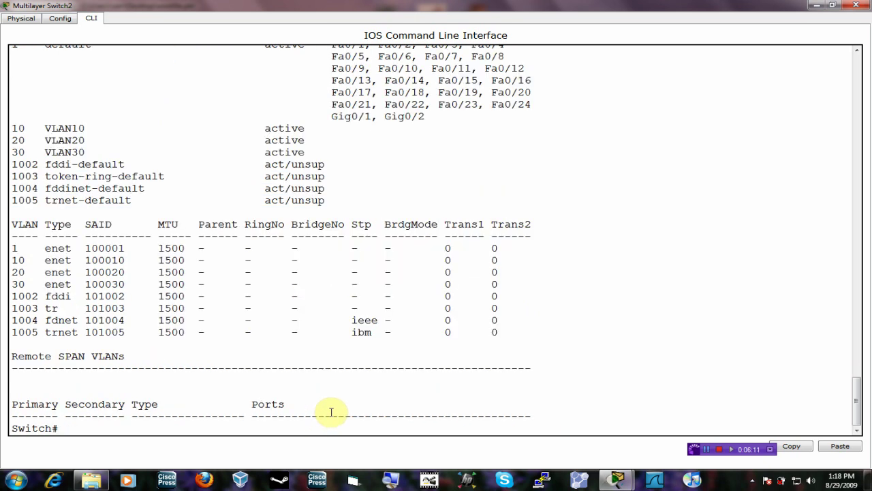
text(enable)
key(Return)
- Enter global configuration and select the interface range fastEthernet 0/3 -10
text(conf t)
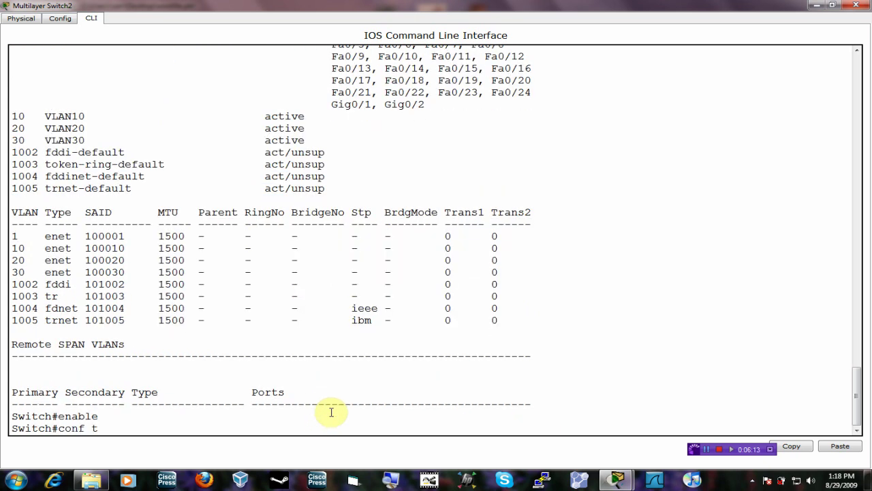
key(Return)
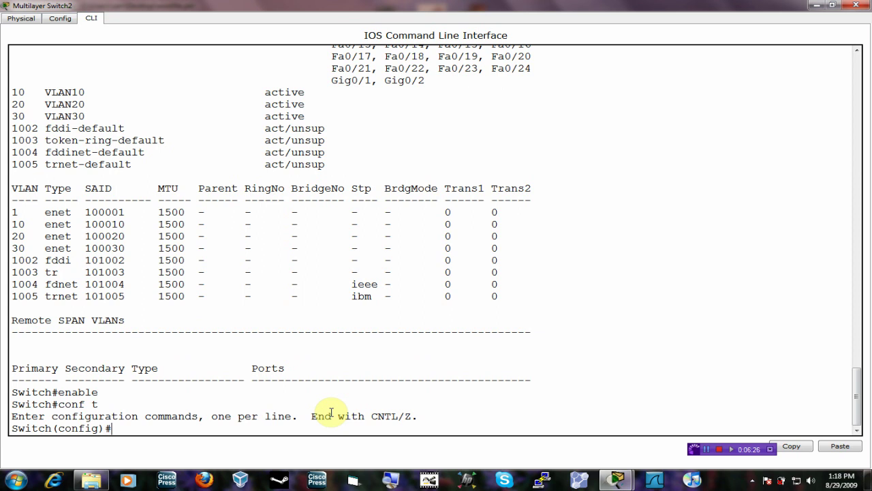
text(in ter)
key(Tab)
key(BackSpace)
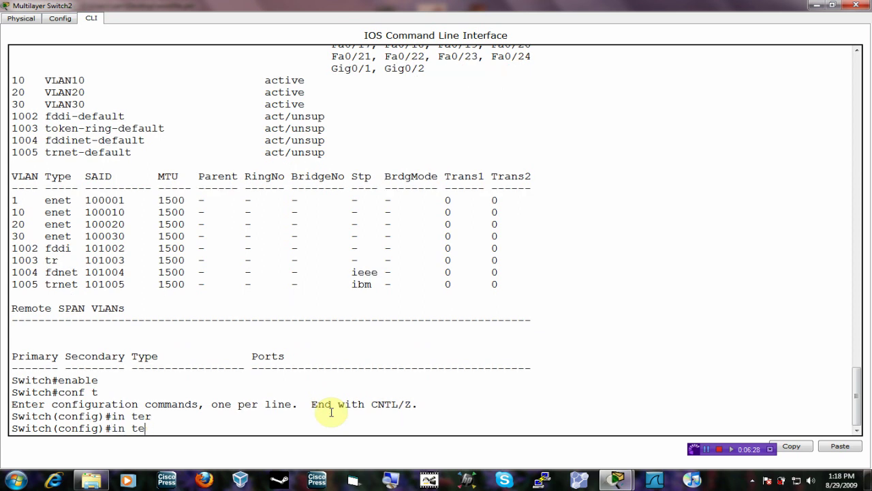
key(BackSpace)
key(BackSpace)
key(BackSpace)
key(BackSpace)
text(t)
text(nter)
key(Tab)
text(rac)
key(Tab)
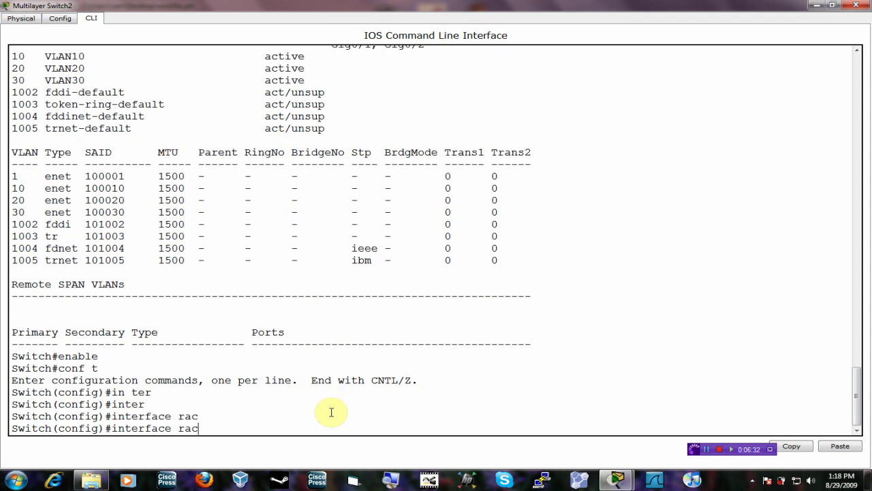
text(n)
key(Tab)
text(f)
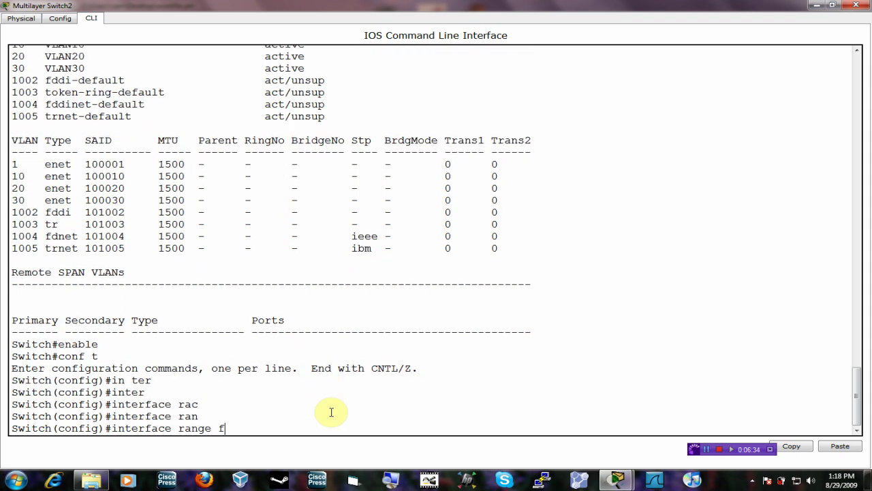
key(Tab)
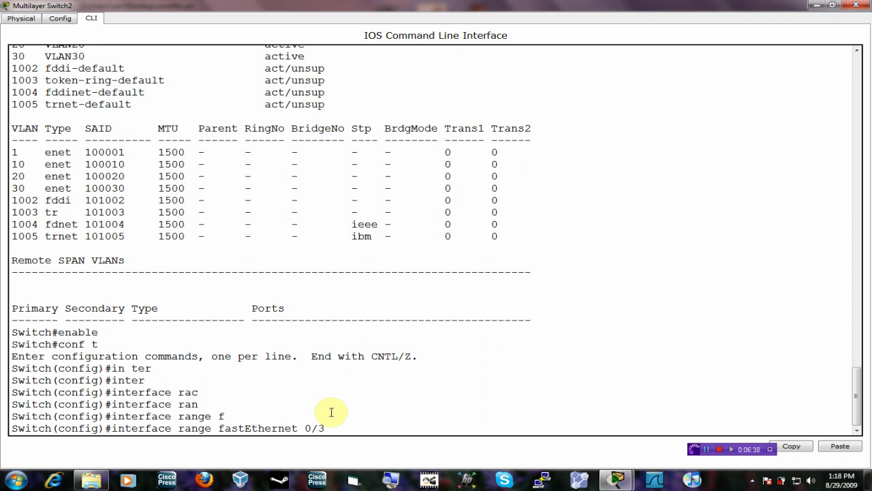
text(0/3 -10)
key(Return)
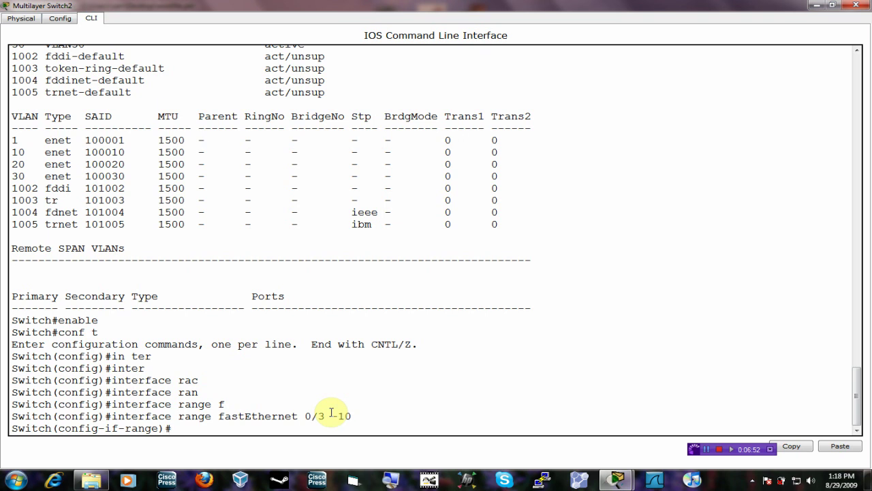
- Assign the selected ports with switchport access vlan 10, then exit with Ctrl+Z
text(swit)
key(Tab)
text(ac)
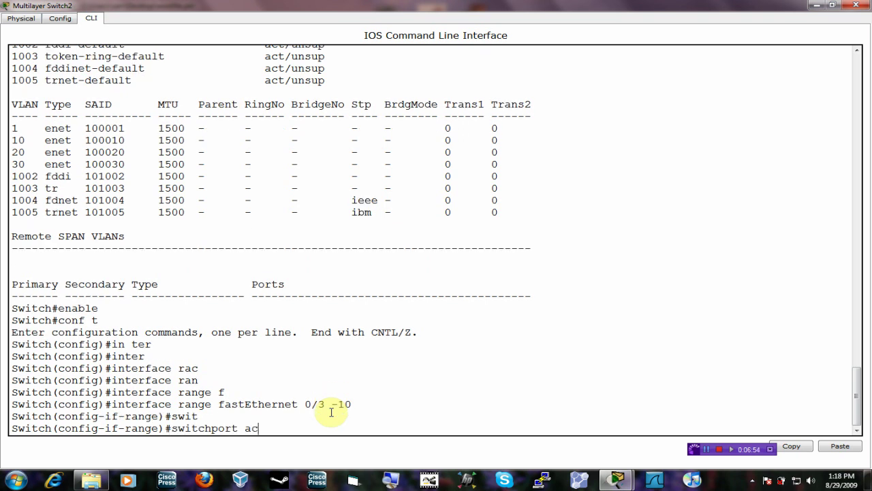
key(Tab)
text(vl)
key(Tab)
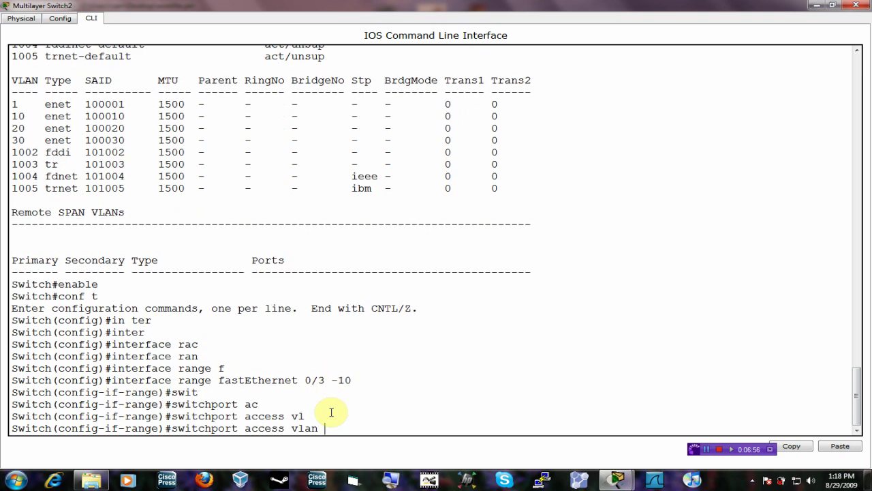
text(10)
key(Return)
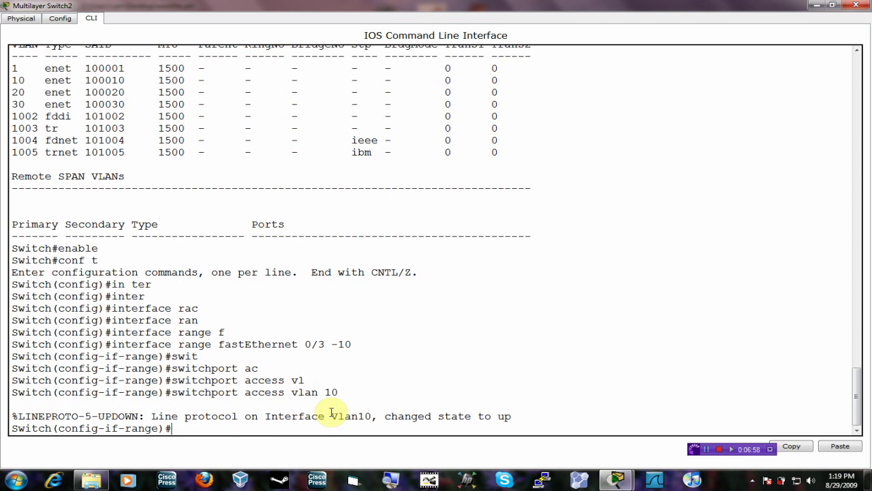
key(ctrl+z)
key(Return)
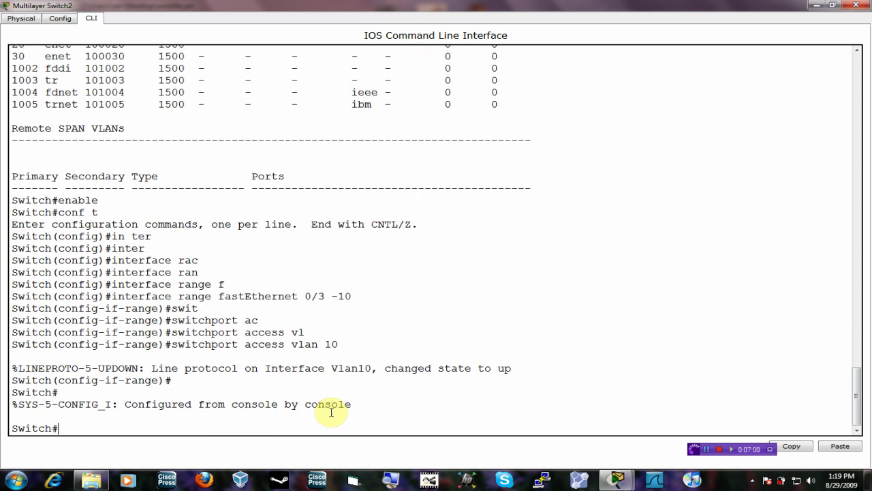
- Recover from mistyped show commands, returning the switch CLI to a clean privileged prompt
text(so vl)
key(Tab)
text(a)
key(Tab)
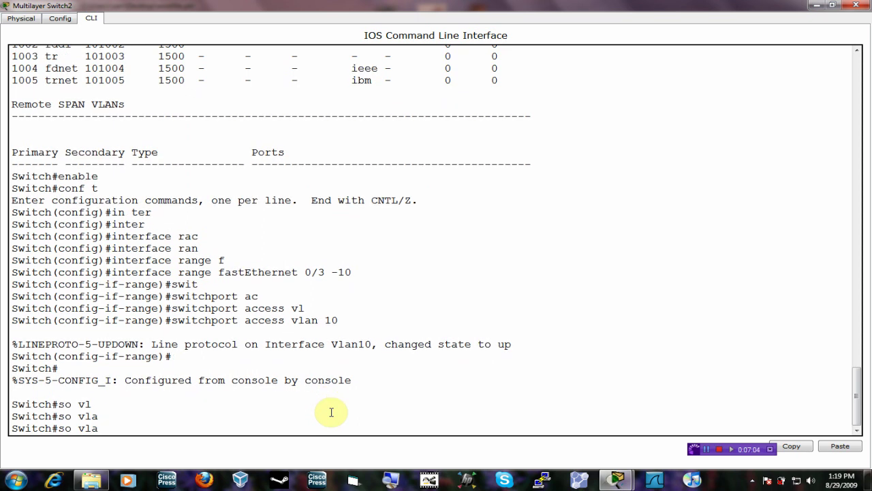
key(BackSpace)
key(BackSpace)
key(BackSpace)
key(BackSpace)
key(BackSpace)
key(BackSpace)
text(enabl)
key(Return)
text(cg)
key(BackSpace)
key(BackSpace)
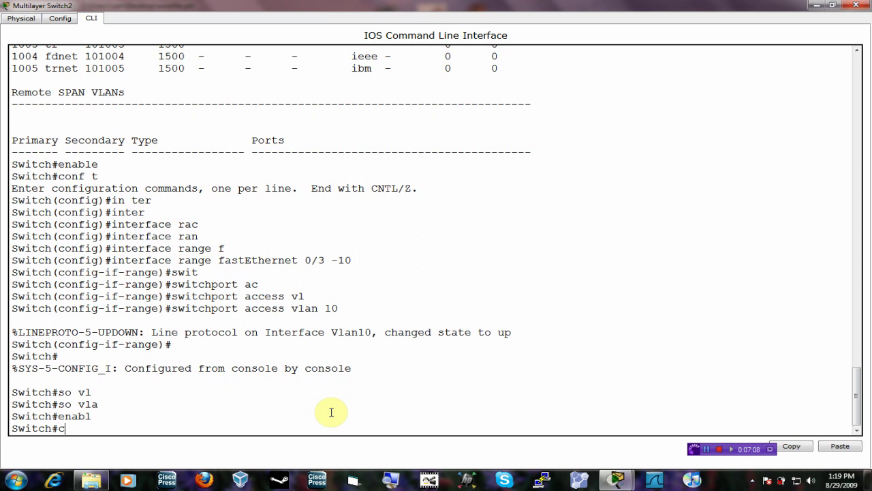
text(conf t)
key(Return)
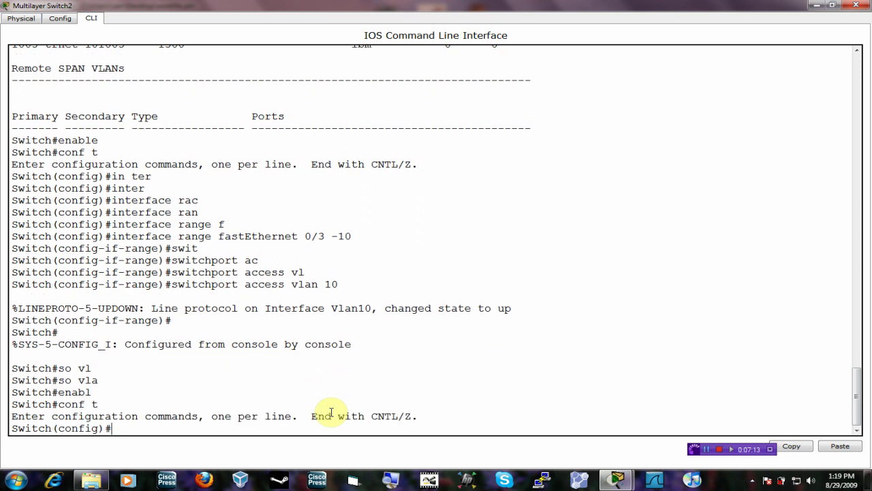
key(ctrl+z)
key(Return)
- Run sho vlan and highlight Fa0/3 and Fa0/10 in VLAN10's port list
text(sho vlan)
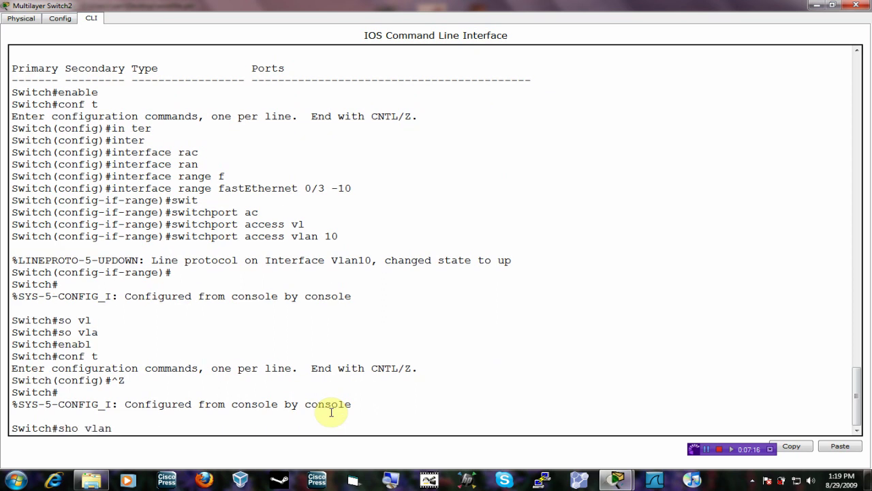
key(Return)
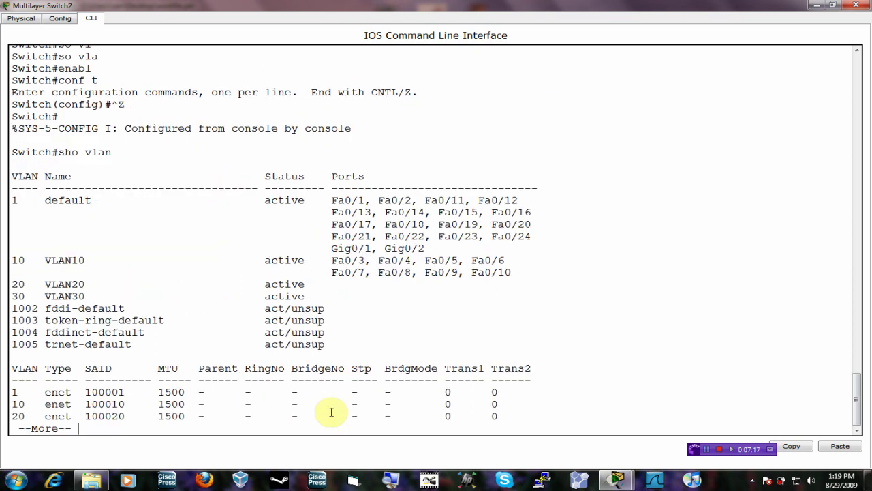
drag(333, 261, 368, 261)
drag(472, 272, 513, 272)
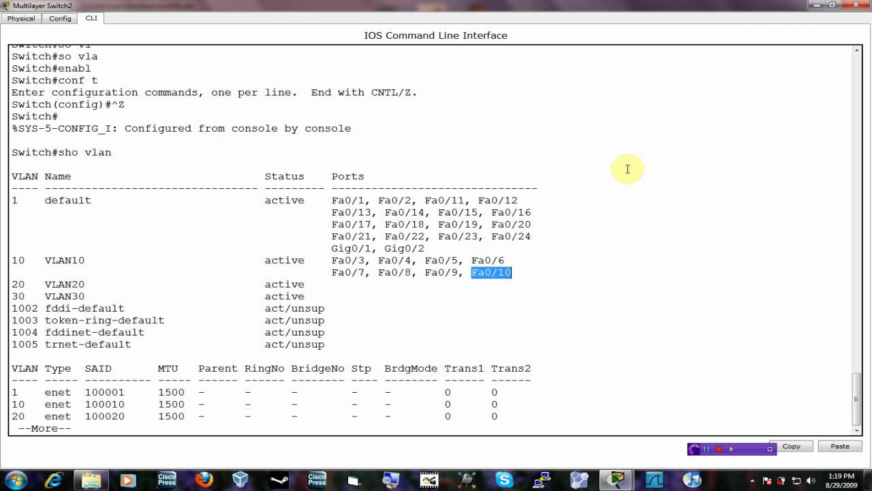
key(space)
- Check the 'VLAN20 f 0/11 -16' note on the topology, then reopen Multilayer Switch2 maximized
click(857, 5)
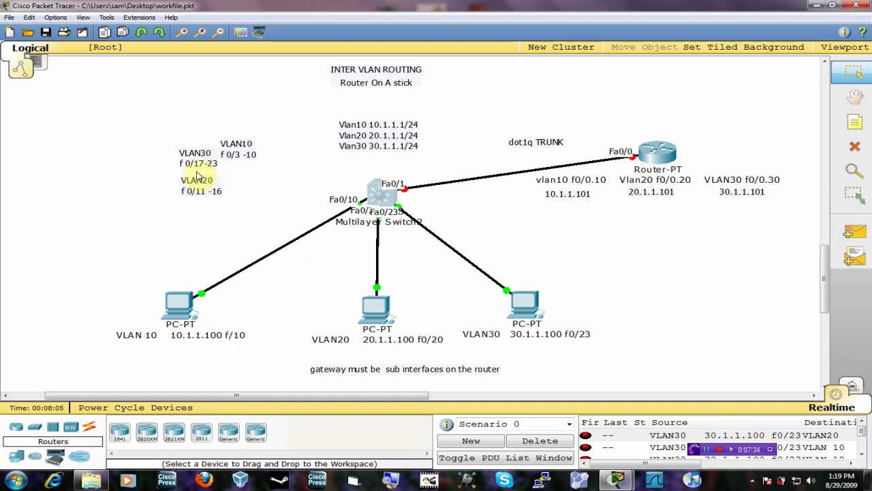
drag(177, 171, 222, 201)
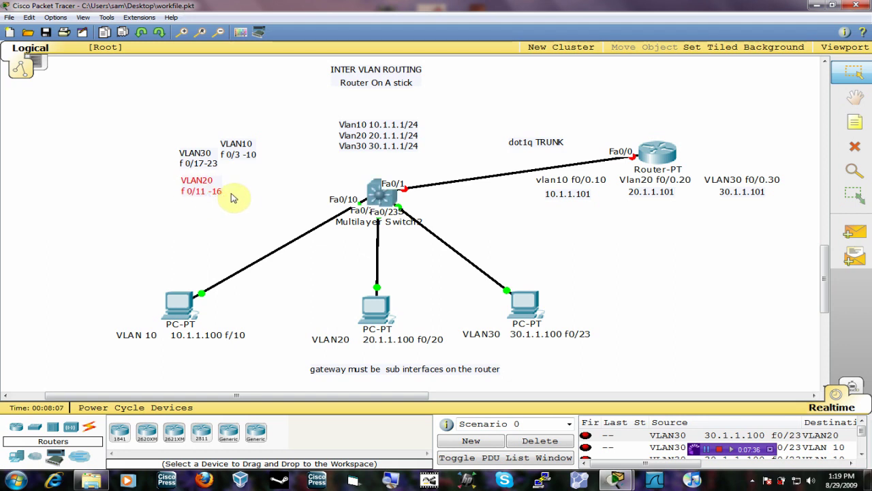
click(380, 191)
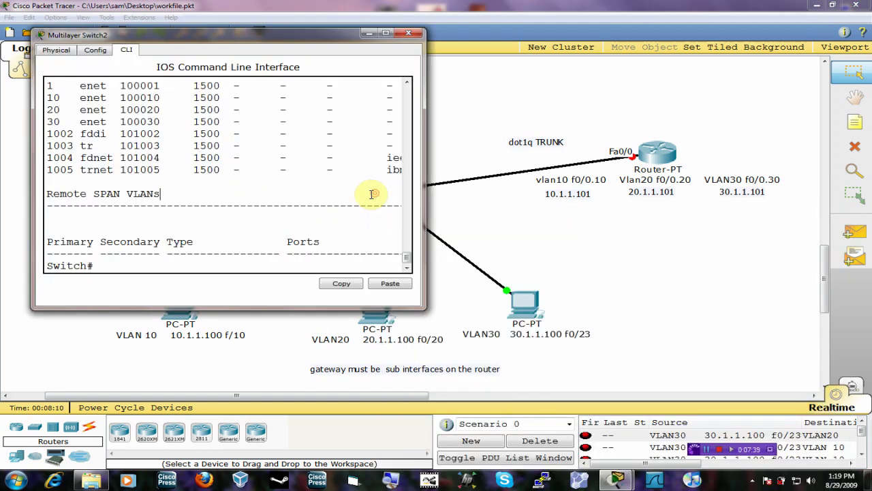
click(289, 46)
double_click(289, 45)
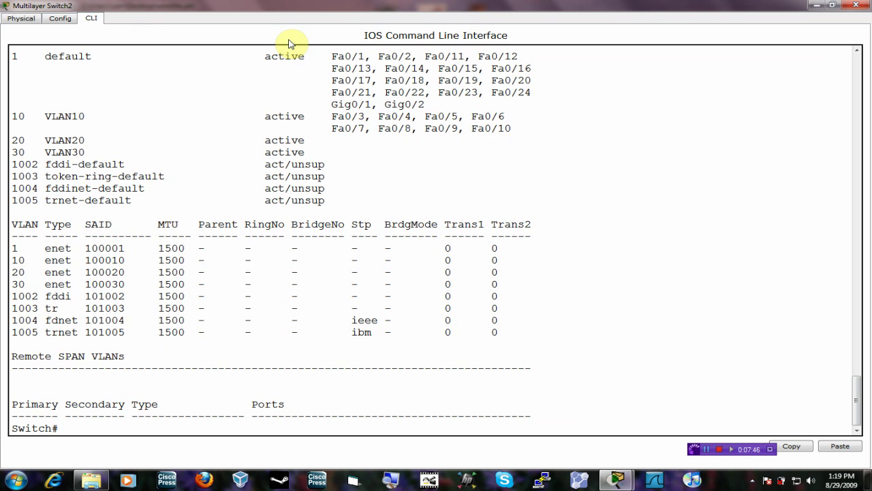
- Enter privileged mode with enable and global configuration with conf t
key(Return)
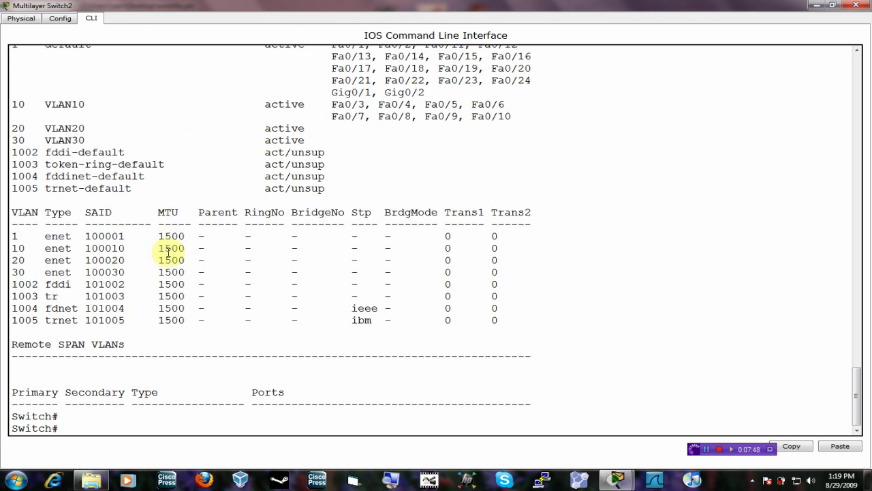
text(enable)
key(Return)
text(conf t)
key(Return)
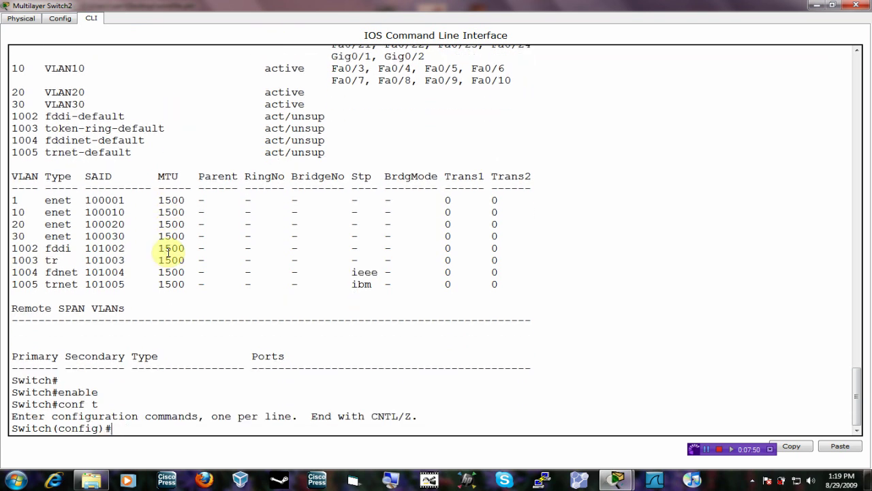
- Start typing 'int range fastEthernet 0/7' while repositioning the switch window to view the port notes
text(int)
key(Tab)
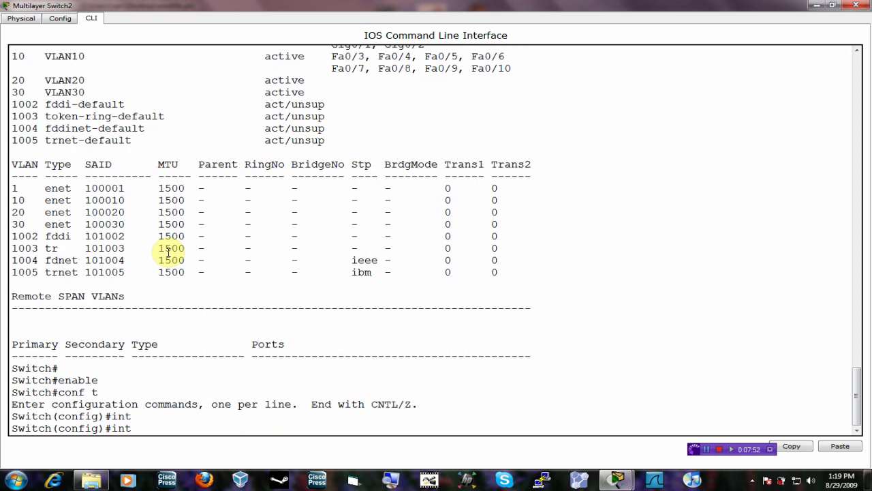
text(r)
key(Tab)
text(f)
key(Tab)
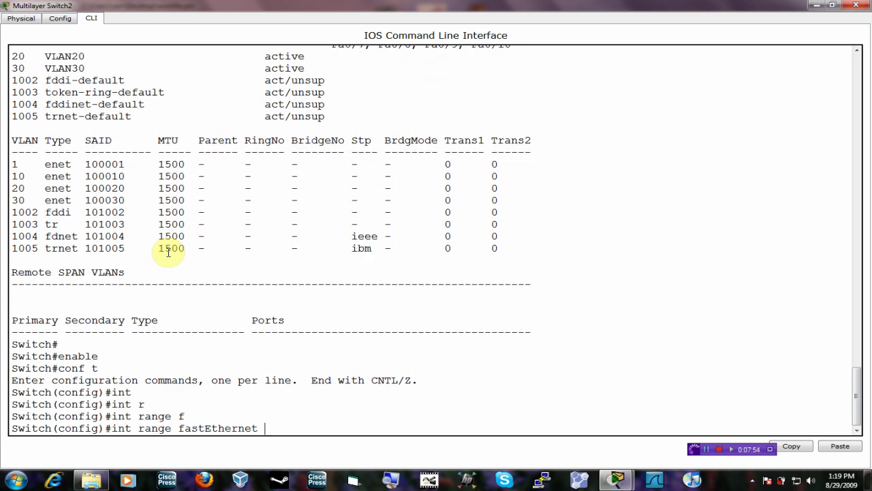
text(0/7)
double_click(205, 5)
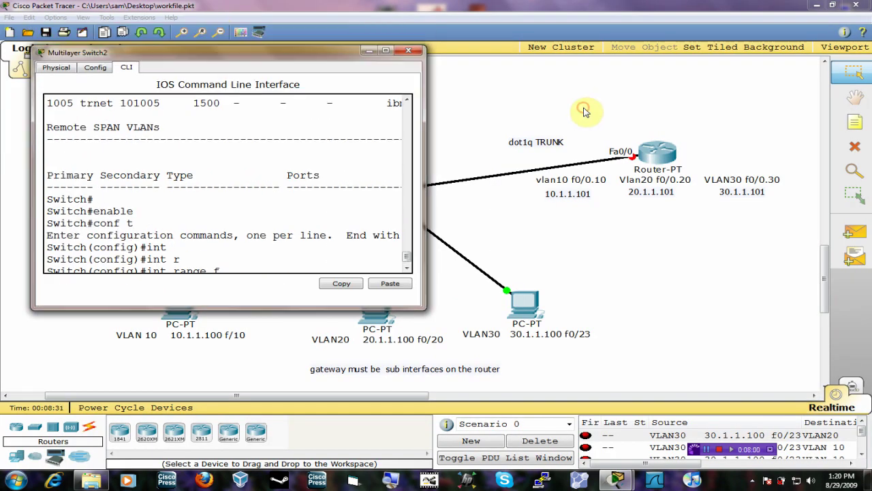
drag(328, 54, 526, 184)
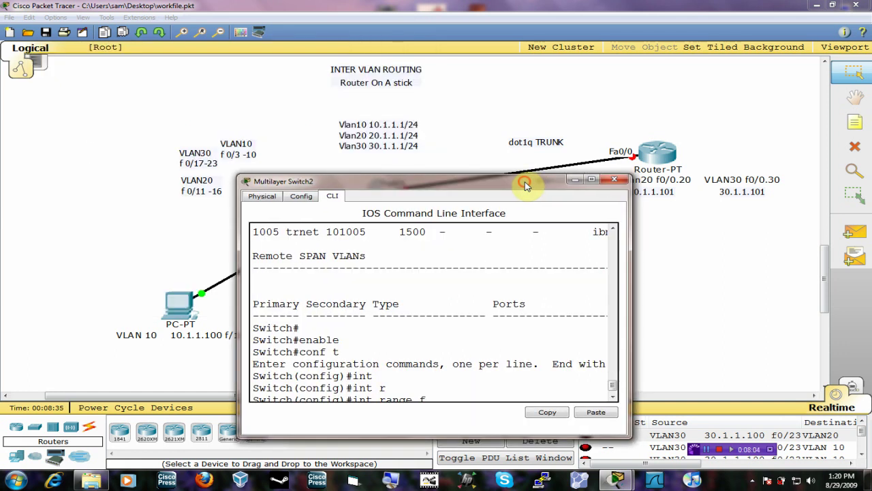
double_click(525, 183)
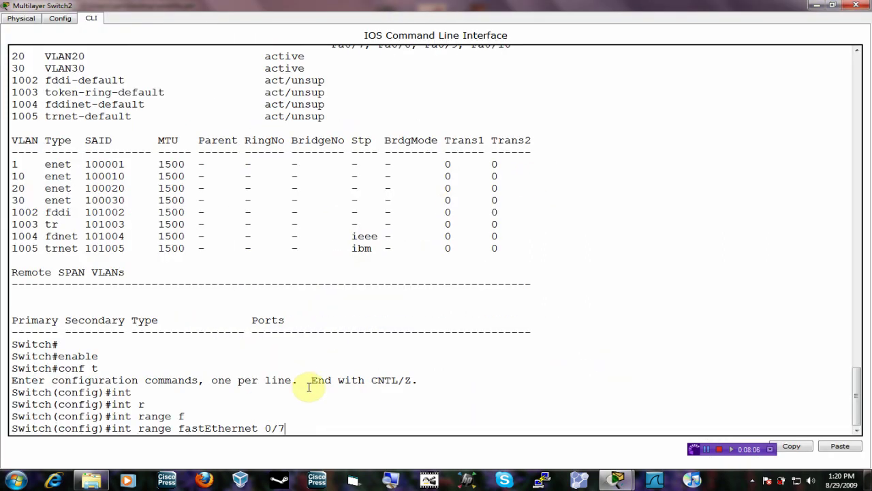
- Select ports fa0/11 -16 and assign them with switchport access vlan 20
key(BackSpace)
text(11 -16)
key(Return)
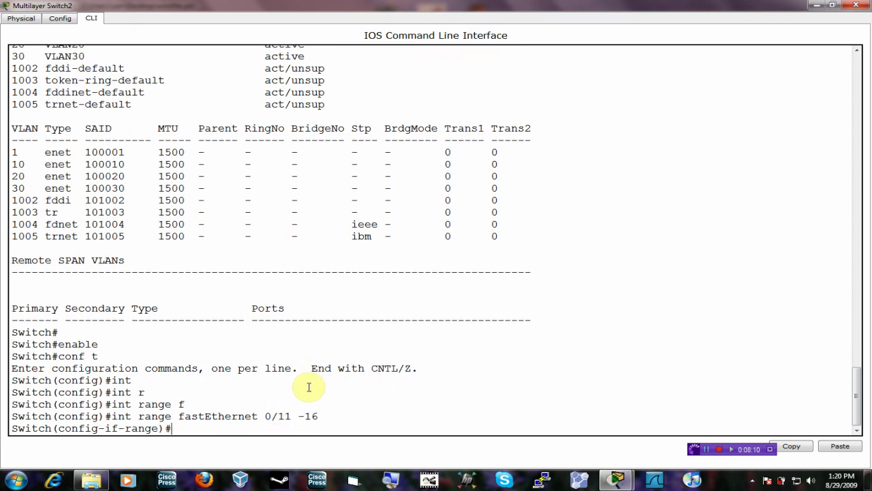
text(switr)
key(Tab)
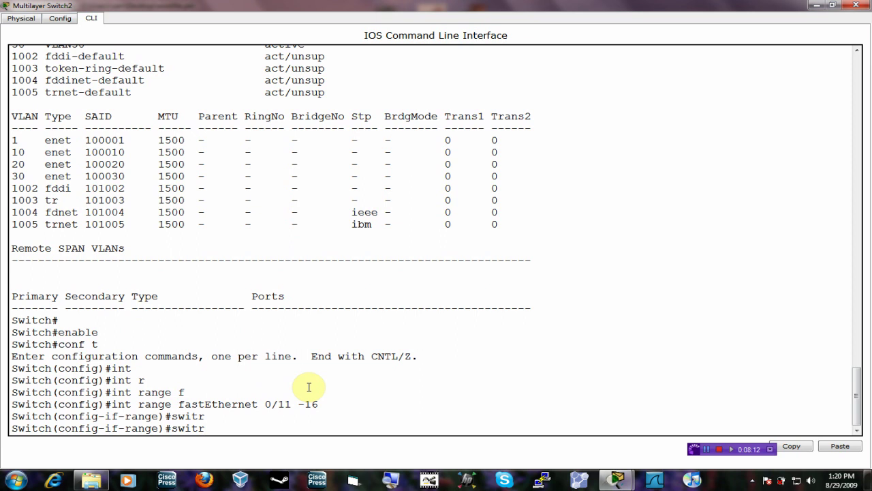
key(BackSpace)
key(BackSpace)
text(tch)
key(Tab)
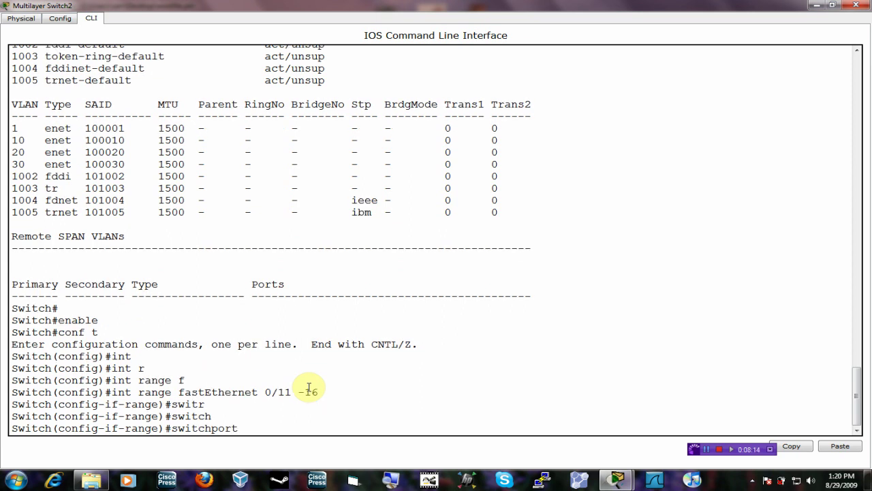
text(ac)
key(Tab)
text(vl)
key(Tab)
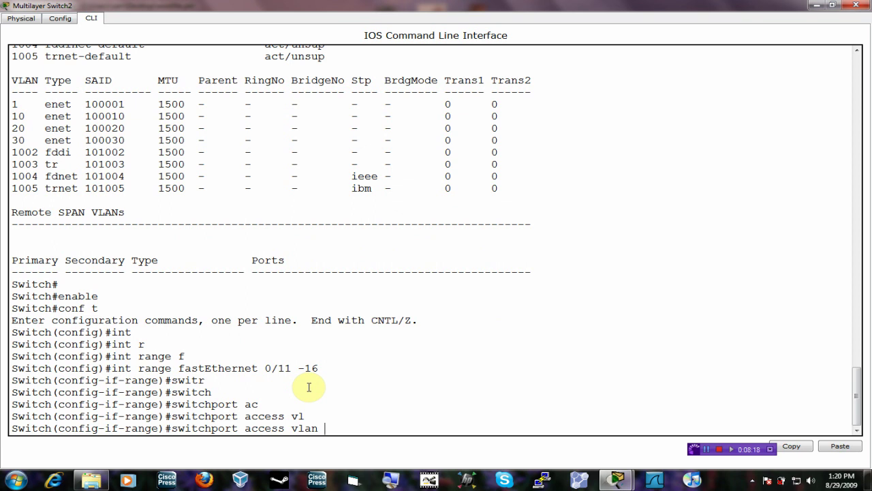
text(20)
key(Return)
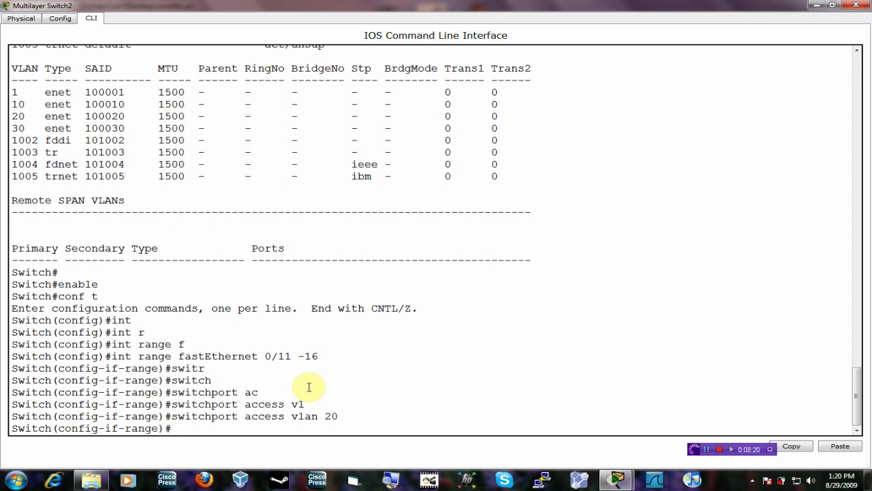
- Exit with Ctrl+Z, then re-enter global configuration via enable and conf t
key(ctrl+z)
text(enable)
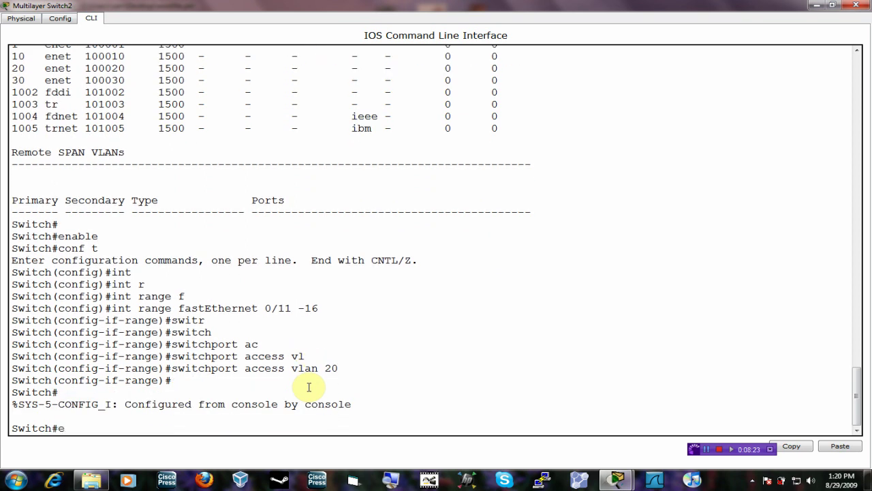
key(Return)
text(conf t)
key(Return)
text(oi)
key(BackSpace)
key(BackSpace)
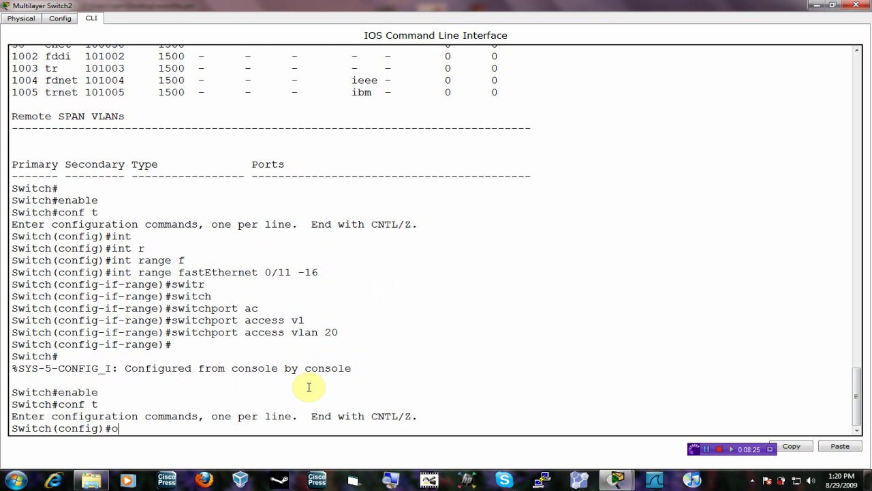
- Select interface range fa0/17 -20 after the 0/21 -26 range is rejected
text(int r)
key(Tab)
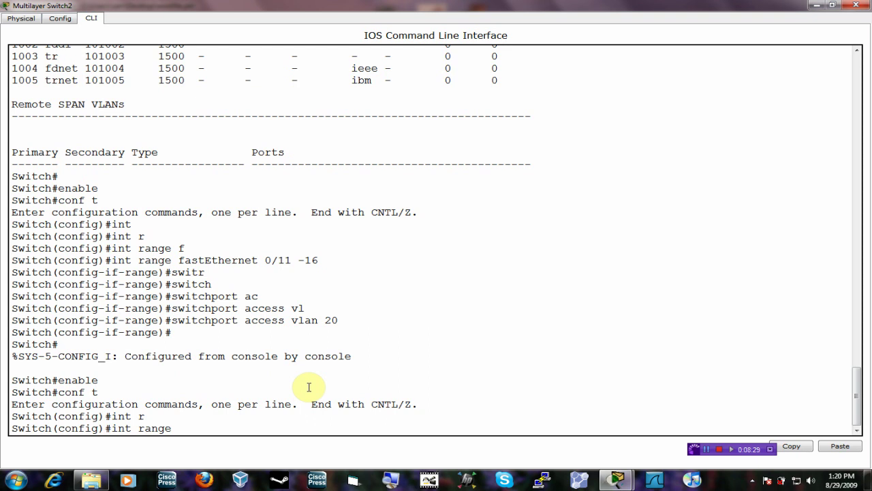
text(f)
key(Tab)
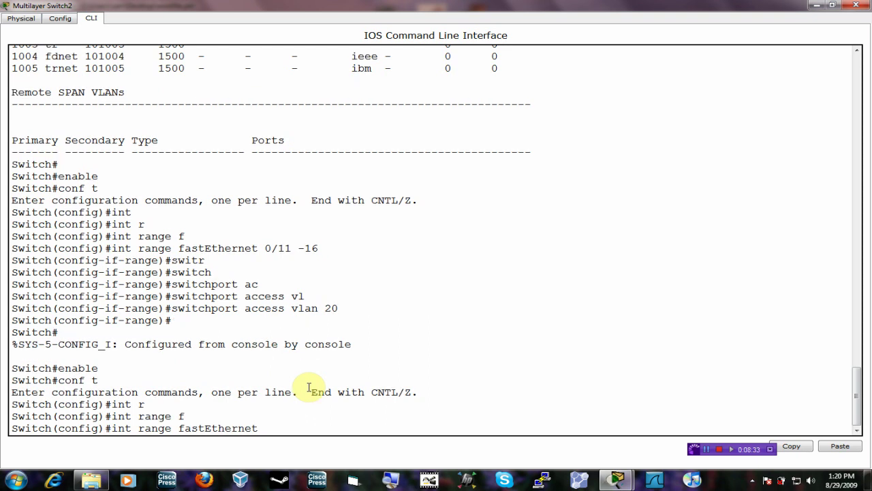
text(21)
key(BackSpace)
text(0/21 -26)
key(Return)
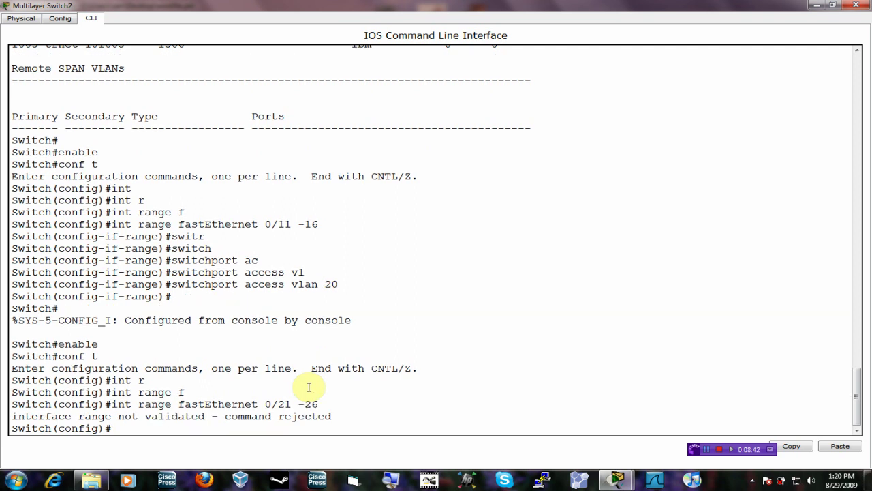
key(Up)
key(BackSpace)
key(BackSpace)
key(BackSpace)
key(BackSpace)
key(BackSpace)
key(BackSpace)
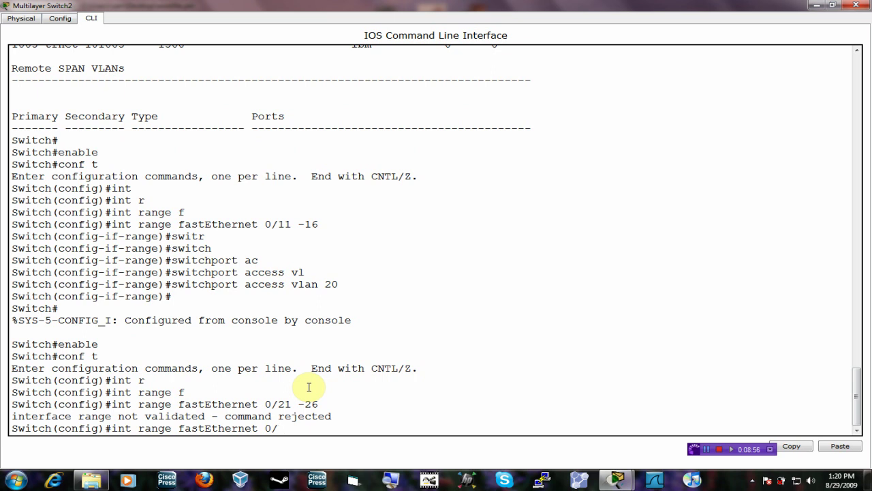
text(17 -20)
key(Return)
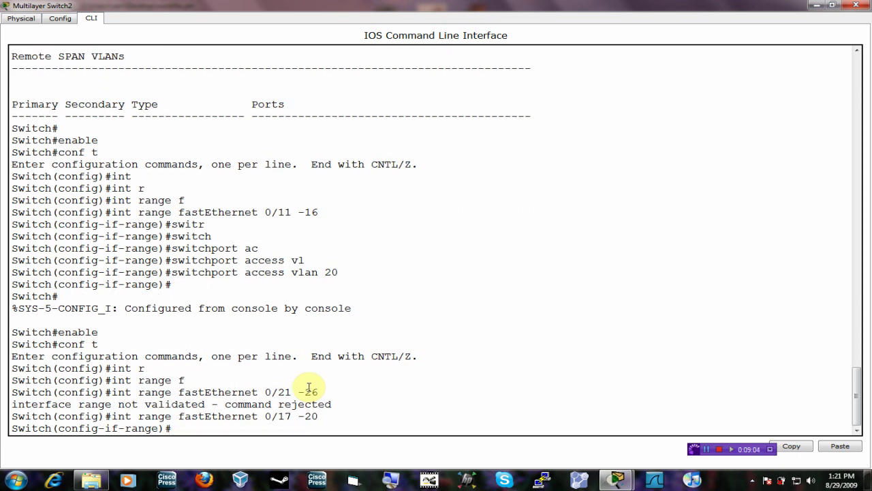
- Assign the selected ports with switchport access vlan 30, then exit with Ctrl+Z
text(swit)
key(Tab)
text(ac)
key(Tab)
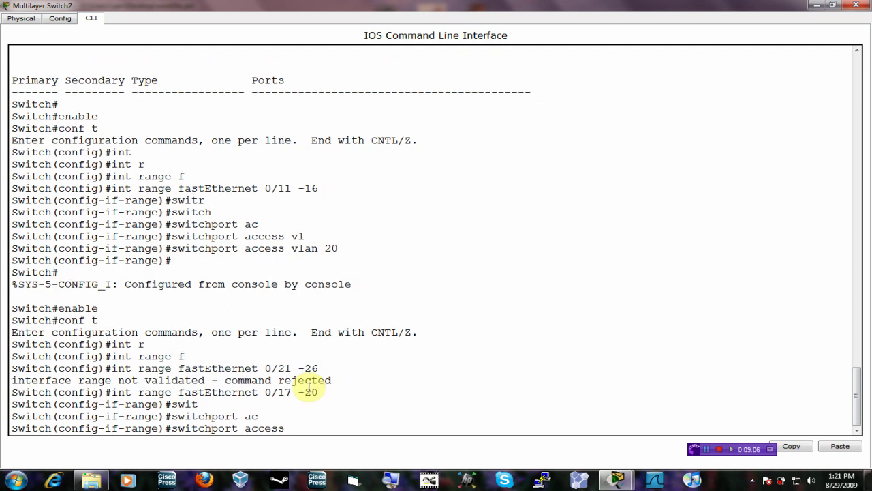
text(vl)
key(Tab)
text(30)
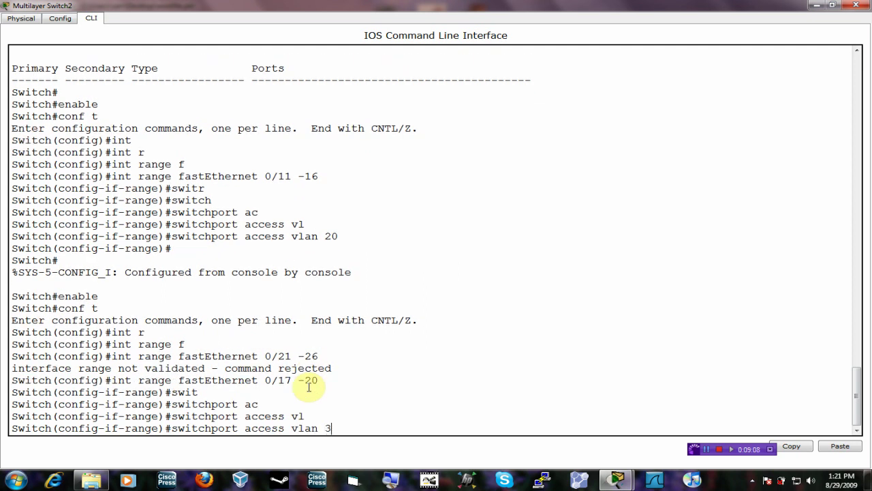
key(Return)
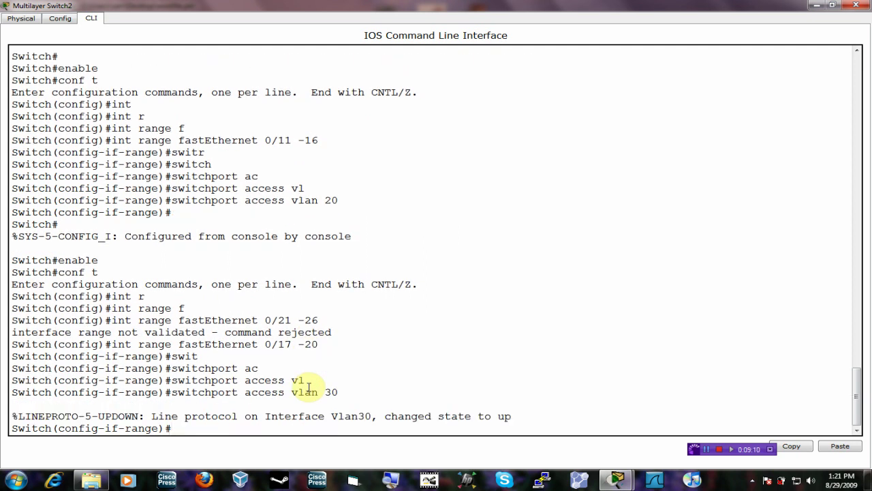
key(ctrl+z)
text(\)
key(Return)
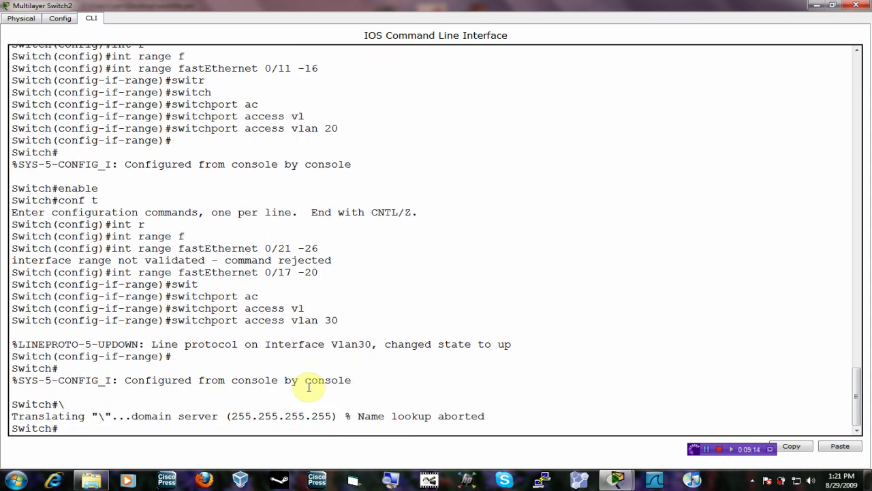
- Run show vlan, highlight the VLAN30 and VLAN10 port lists, then close the switch window
text(show vla)
key(Tab)
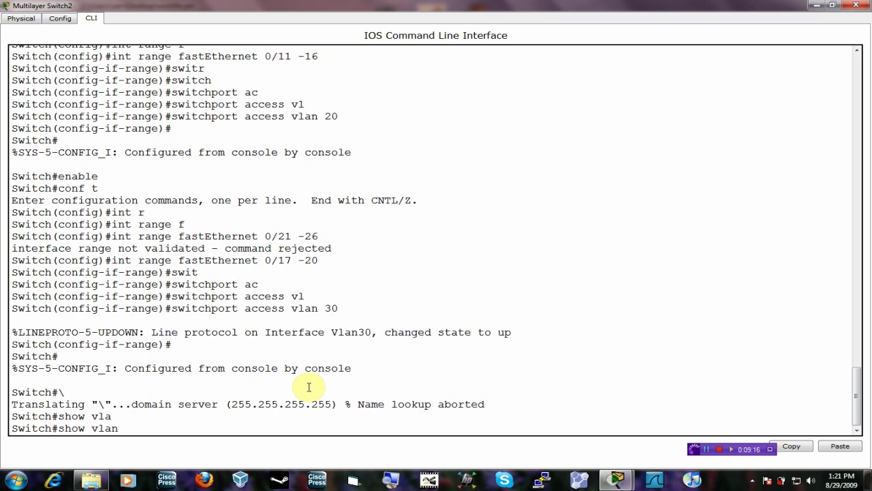
key(Return)
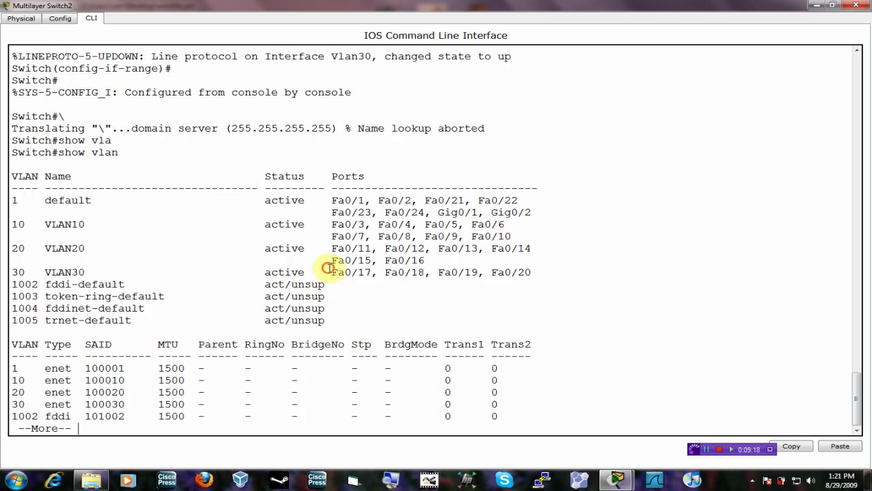
drag(330, 270, 444, 260)
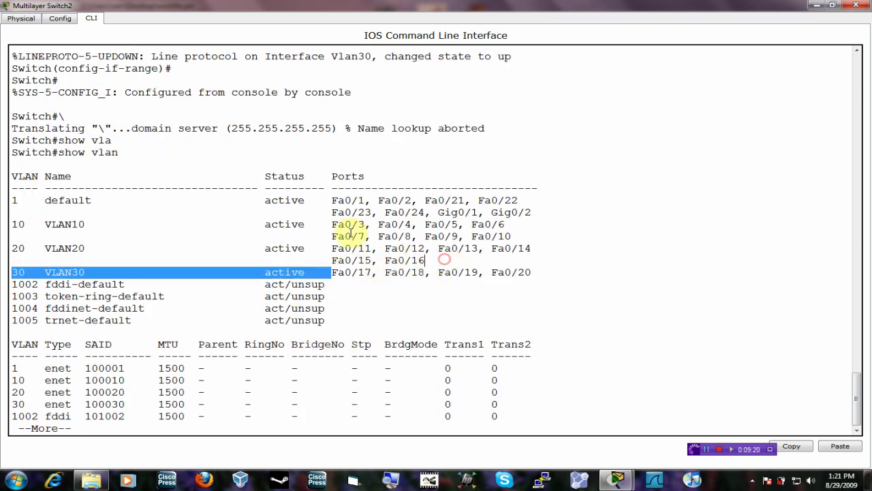
drag(330, 224, 371, 224)
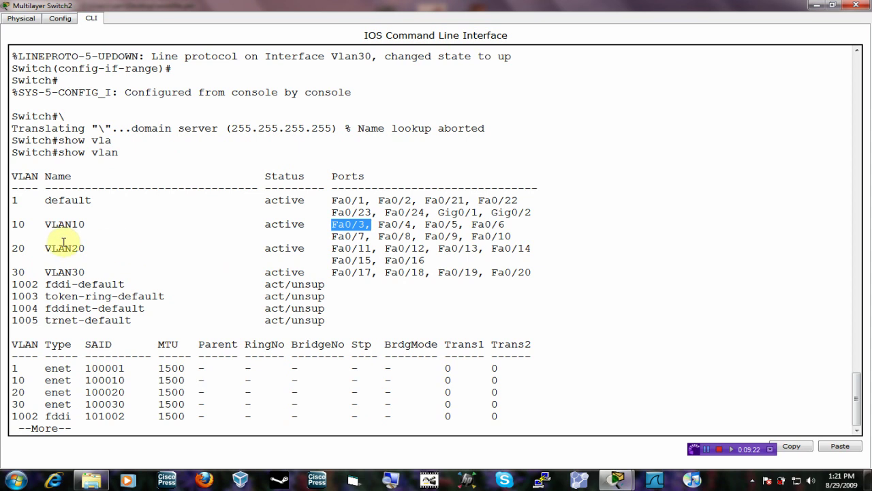
click(855, 6)
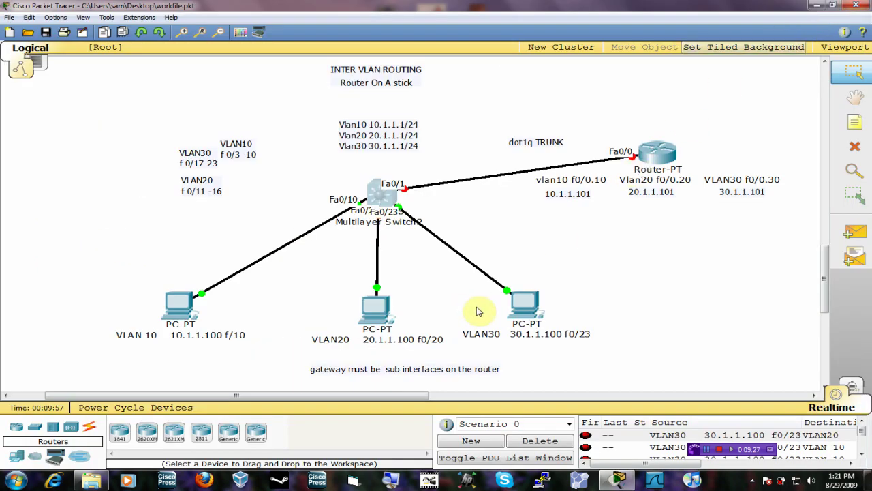